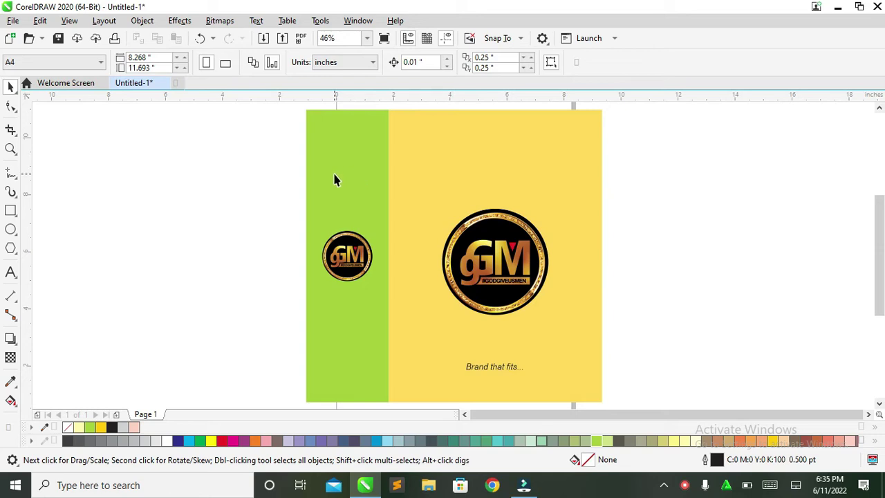
Step: Drag the green-and-yellow GM logo design left off the page and deselect it
left_click(334, 174)
left_click(681, 181)
left_click_drag(567, 237, 260, 241)
left_click(691, 224)
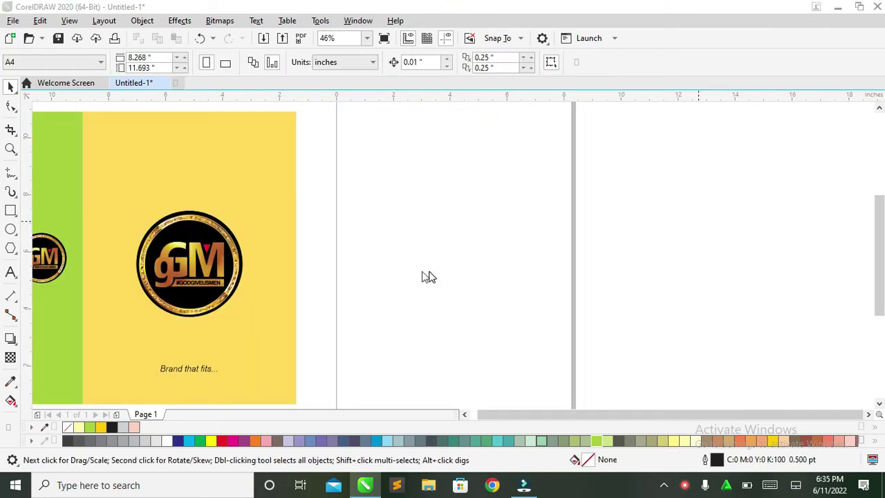
Step: Import IMG-20210715-WA0055 from Desktop > SAMPLES and place it centred on the page
key("ctrl+i")
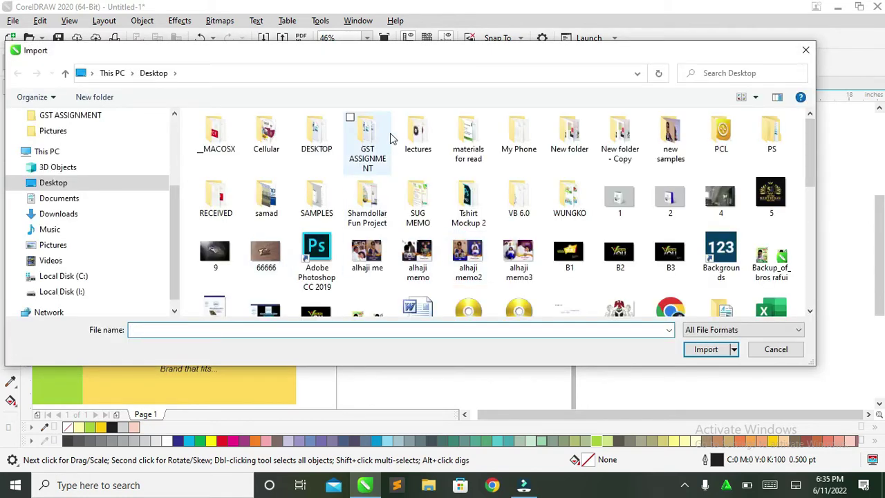
double_click(316, 199)
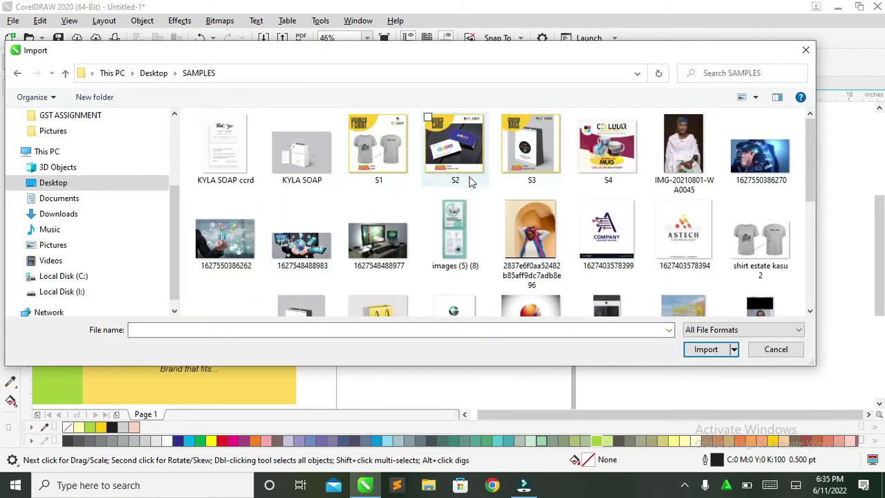
left_click(518, 222)
scroll(518, 223, "down", 3)
left_click(389, 173)
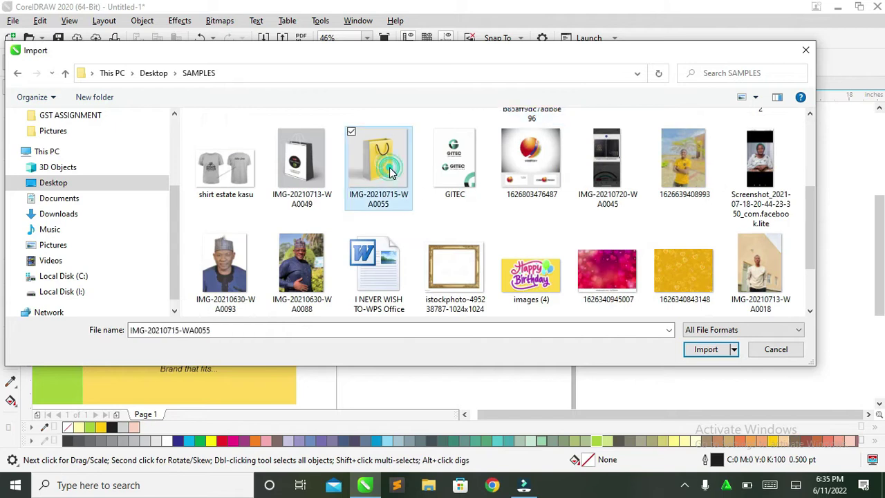
double_click(390, 172)
key("Return")
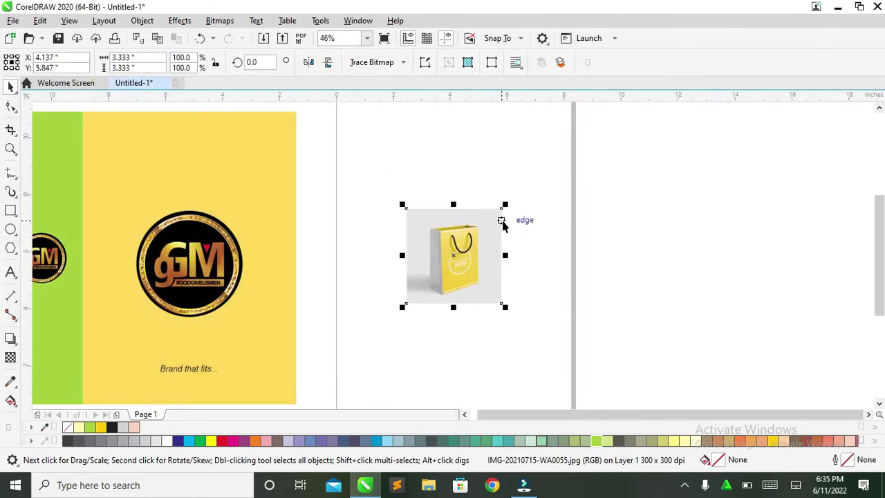
Step: Scale the bag photo up about 300%, to roughly 10.148 inches, covering the page
scroll(532, 210, "down", 3)
left_click_drag(518, 206, 573, 146)
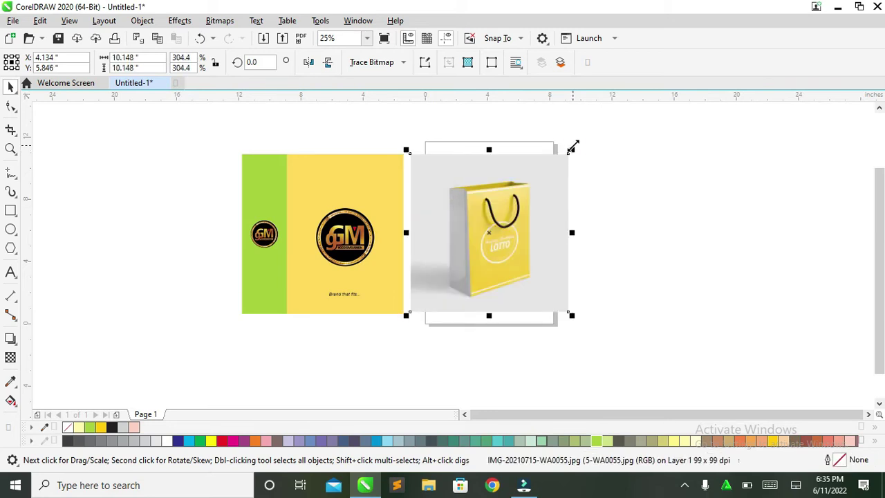
scroll(479, 220, "up", 3)
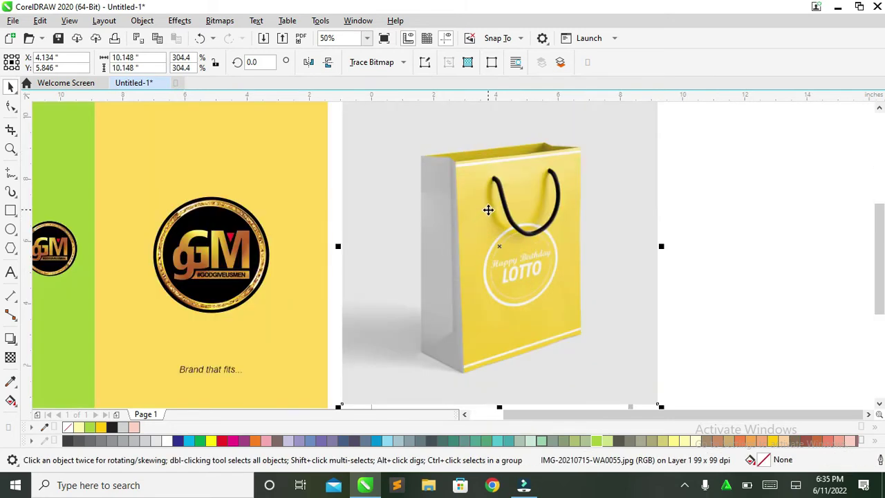
scroll(267, 233, "down", 3)
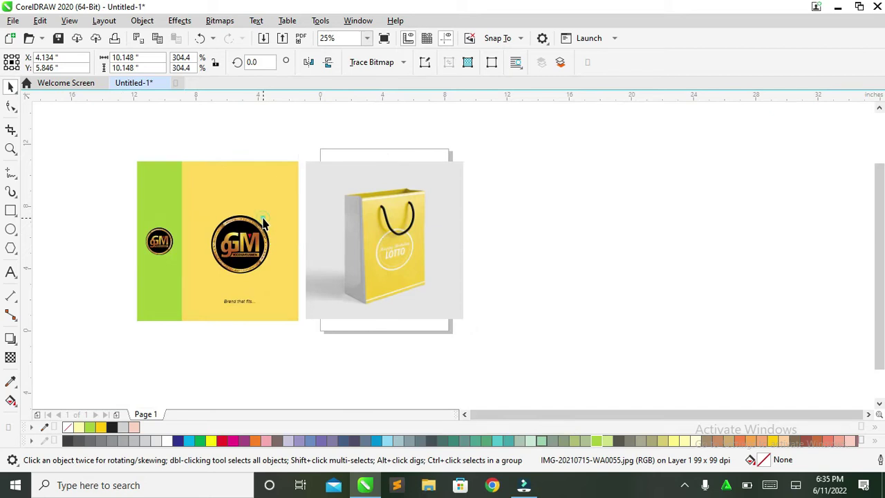
left_click(264, 204)
left_click(187, 131)
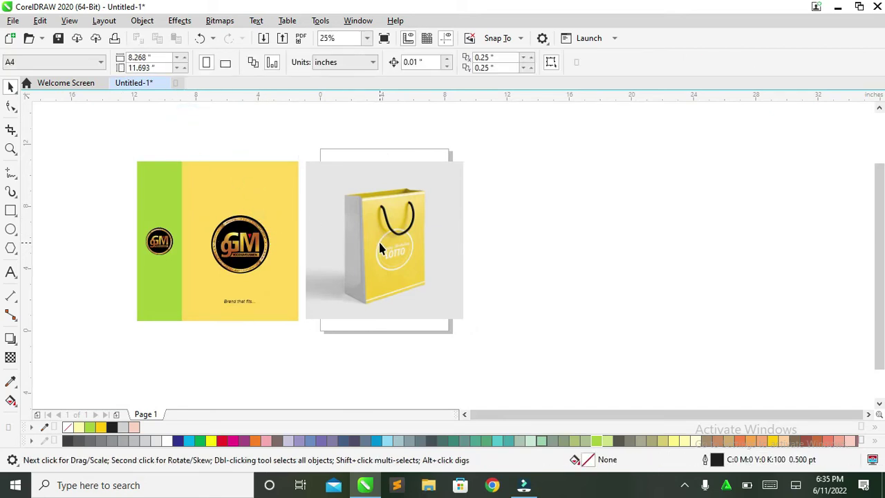
Step: Marquee-select the yellow GM logo panel, move it onto the bag, and bring it to front
left_click_drag(235, 248, 185, 314)
left_click_drag(158, 372, 160, 370)
left_click_drag(257, 223, 412, 205)
key("shift+Page_Up")
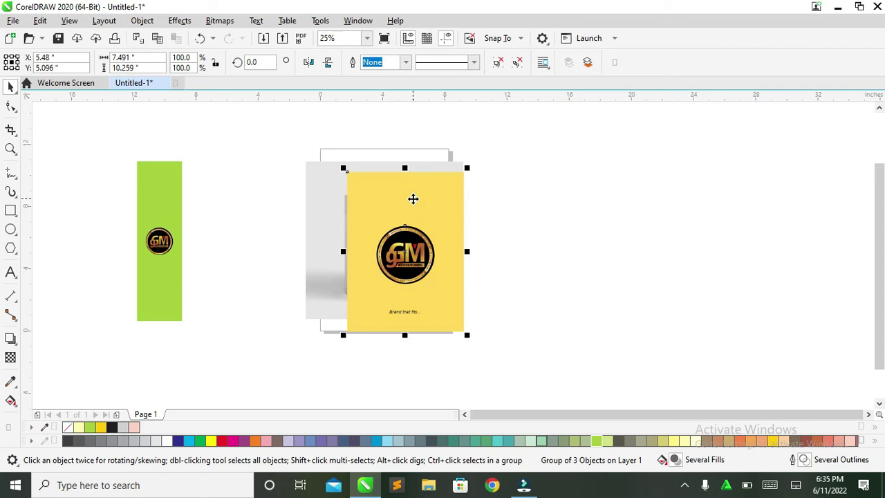
left_click(320, 202)
scroll(320, 203, "up", 2)
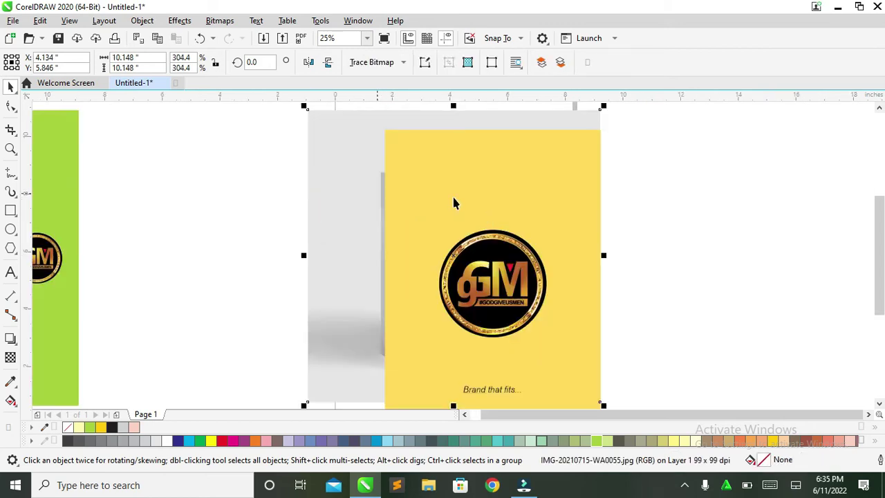
left_click(488, 212)
Step: Resize the yellow panel to about 4.063 × 5.565 inches to fit the bag front
left_click_drag(604, 127, 534, 221)
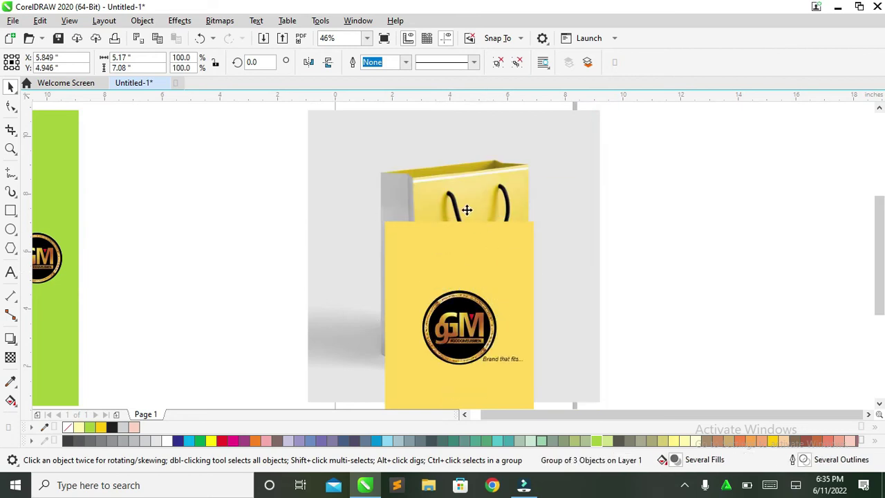
scroll(466, 208, "up", 7)
left_click_drag(448, 233, 311, 208)
left_click(188, 220)
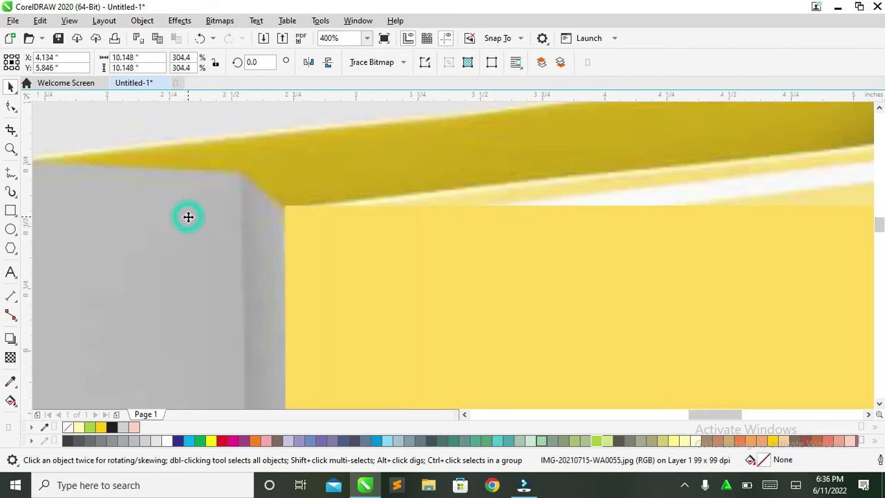
scroll(452, 290, "down", 7)
scroll(544, 373, "up", 3)
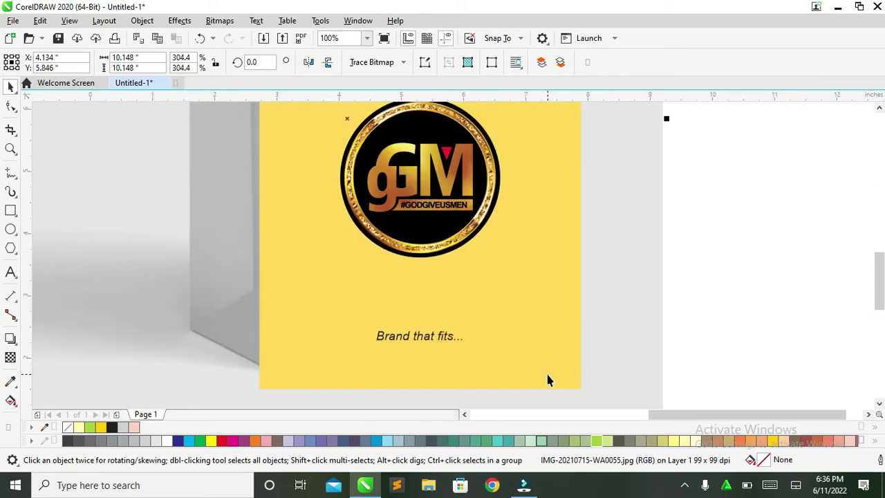
left_click(547, 377)
left_click_drag(586, 394, 522, 345)
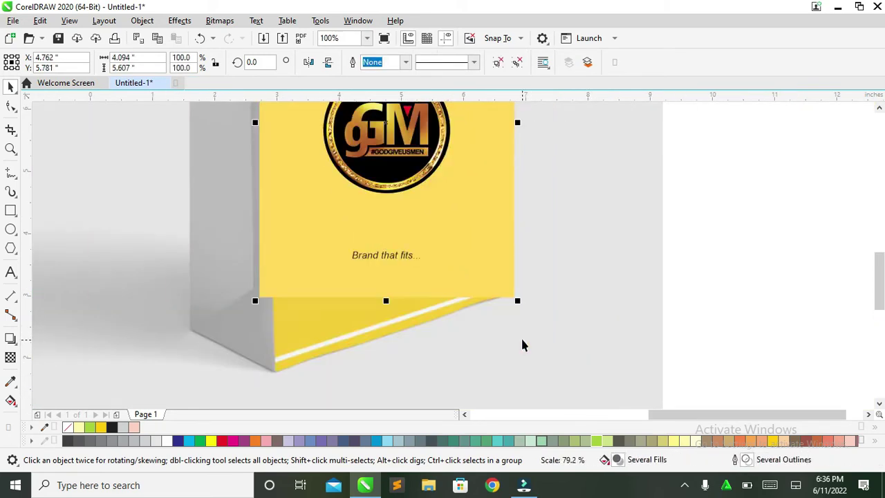
scroll(518, 299, "up", 3)
mouse_move(504, 299)
left_mouse_down()
mouse_move(478, 281)
mouse_move(477, 264)
mouse_move(492, 293)
left_mouse_up()
key("shift+F2")
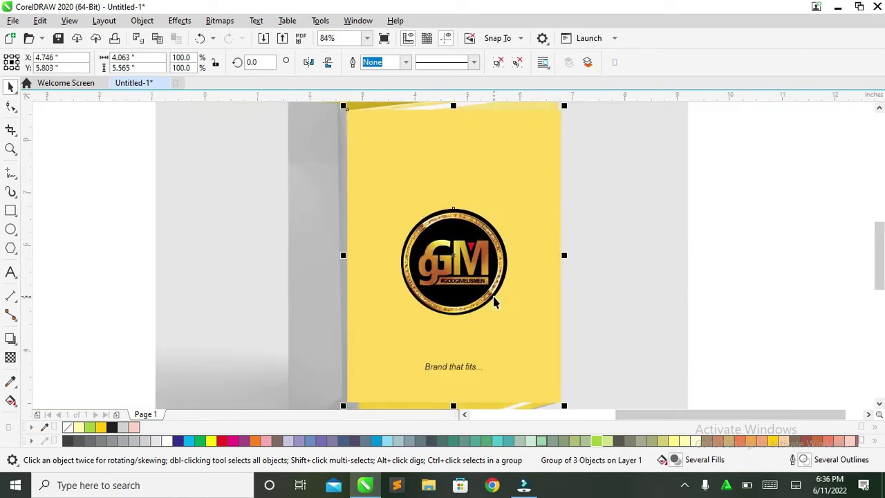
Step: Convert the yellow GM panel to a 200 dpi RGB Color (24-bit) bitmap
left_click(219, 21)
left_click(223, 34)
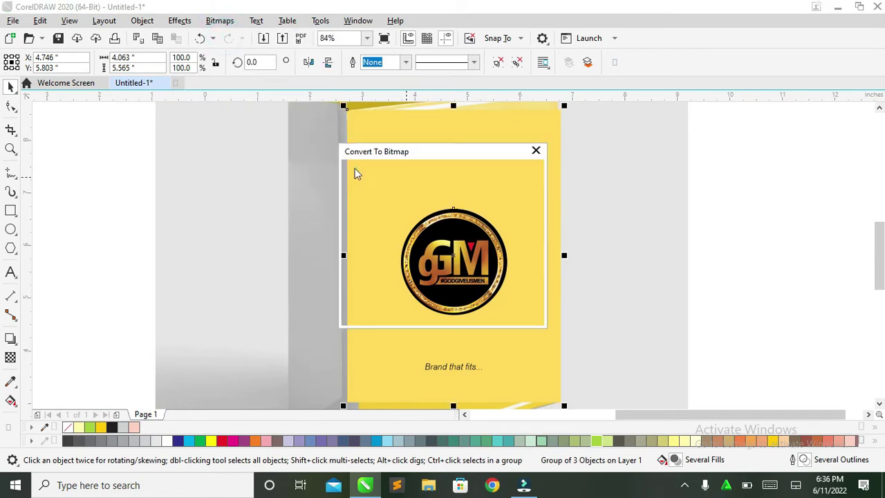
left_click(446, 203)
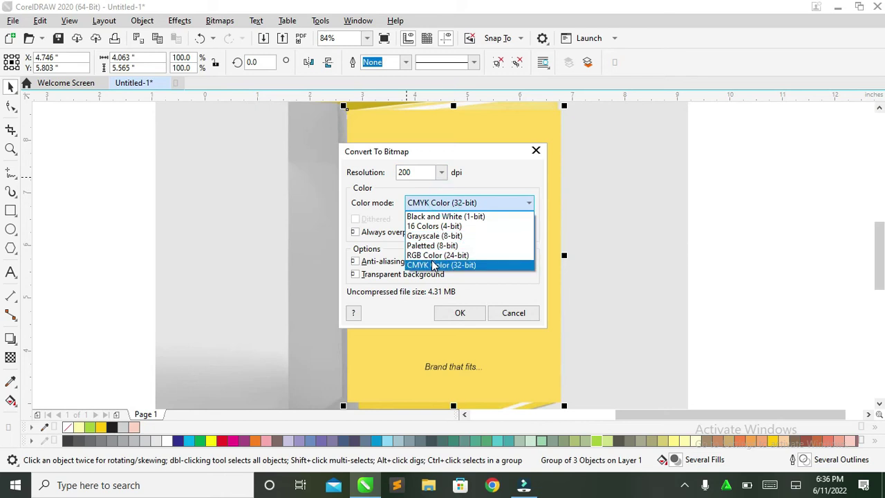
left_click(437, 255)
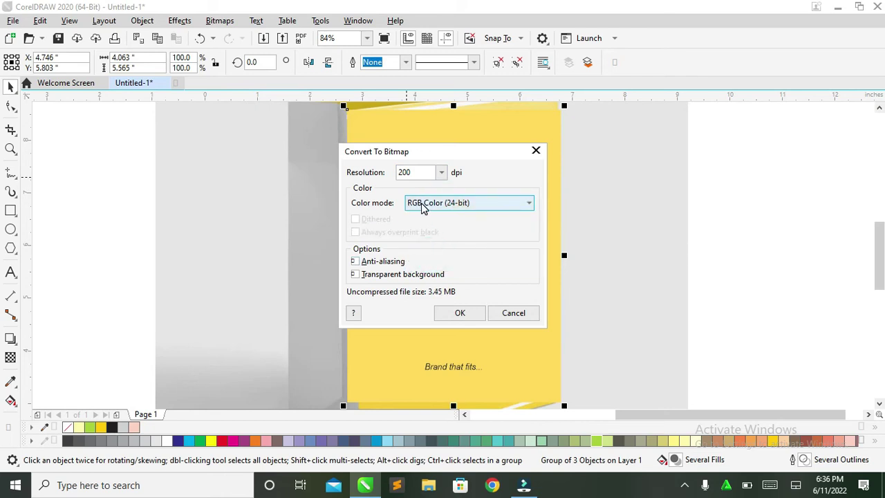
left_click(453, 316)
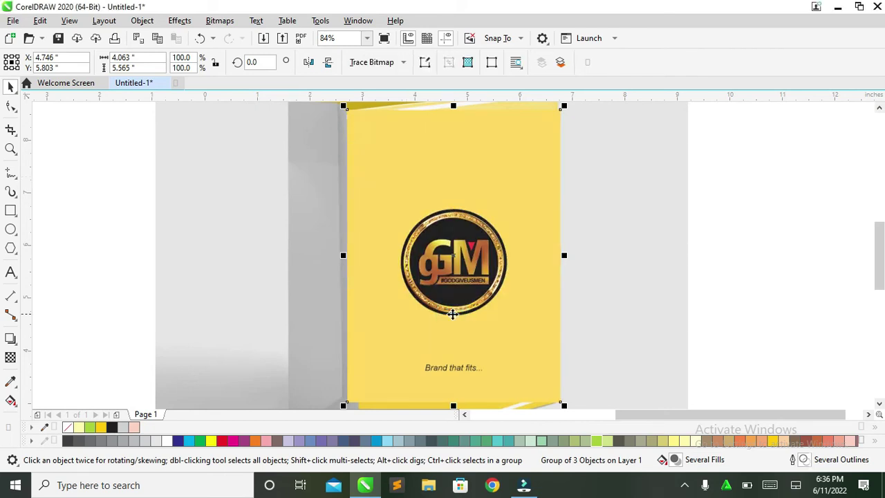
scroll(879, 114, "up", 2)
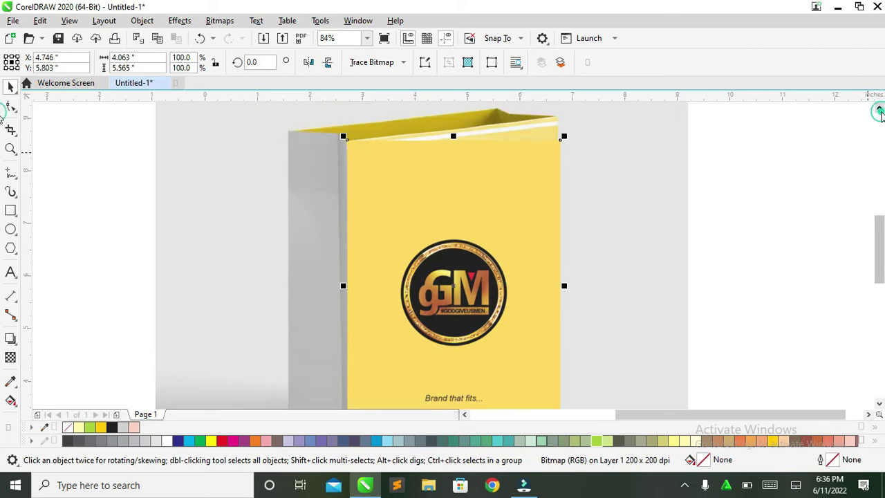
scroll(551, 147, "up", 2)
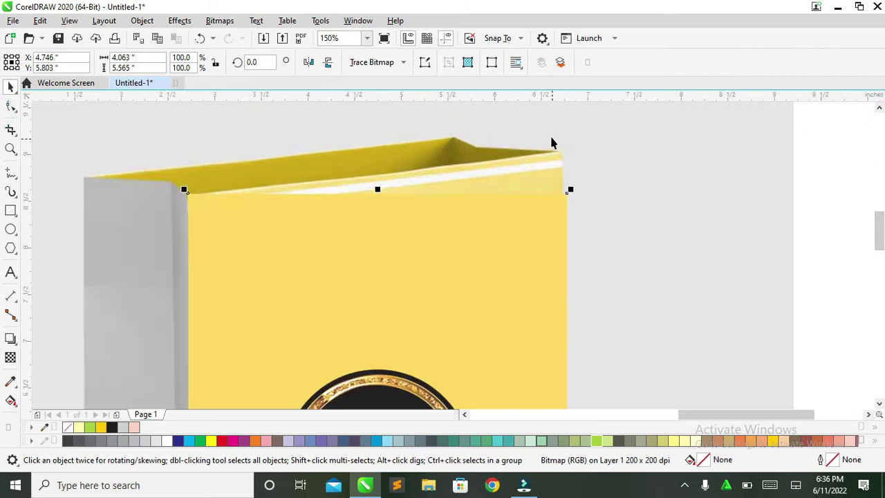
Step: Add perspective to the GM bitmap, pulling its corners to the bag's top corner and bottom
left_click(143, 22)
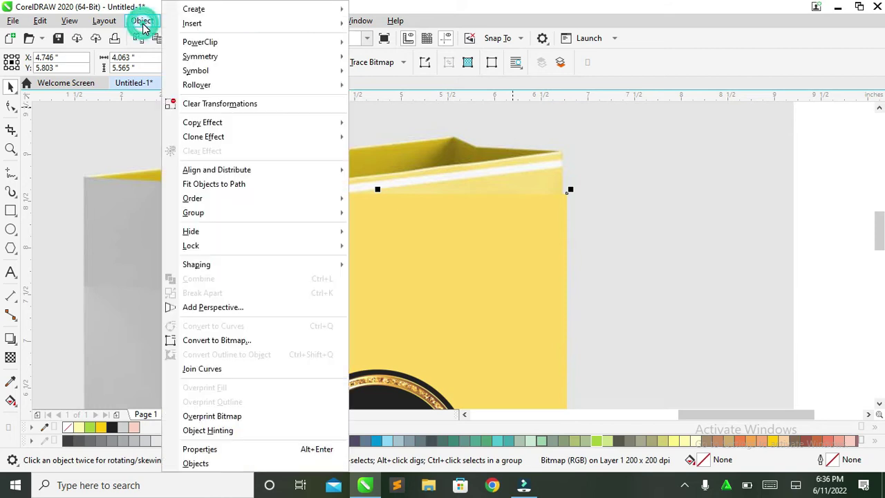
left_click(244, 307)
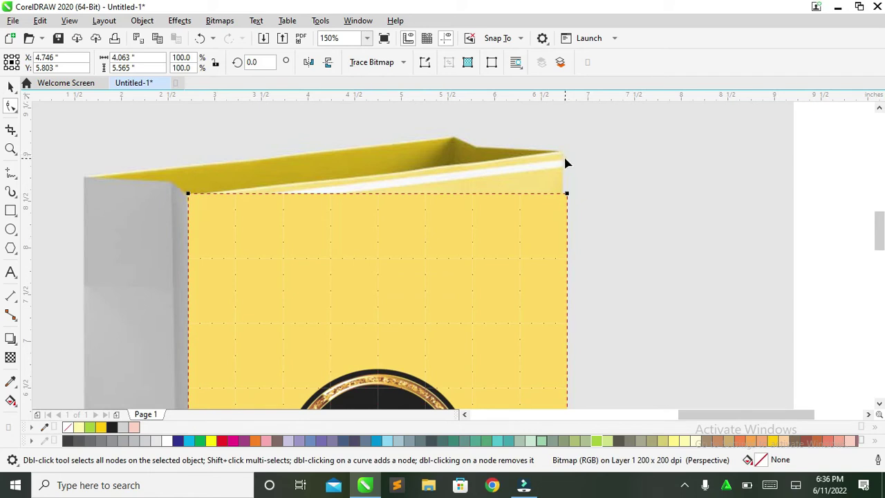
scroll(566, 162, "up", 2)
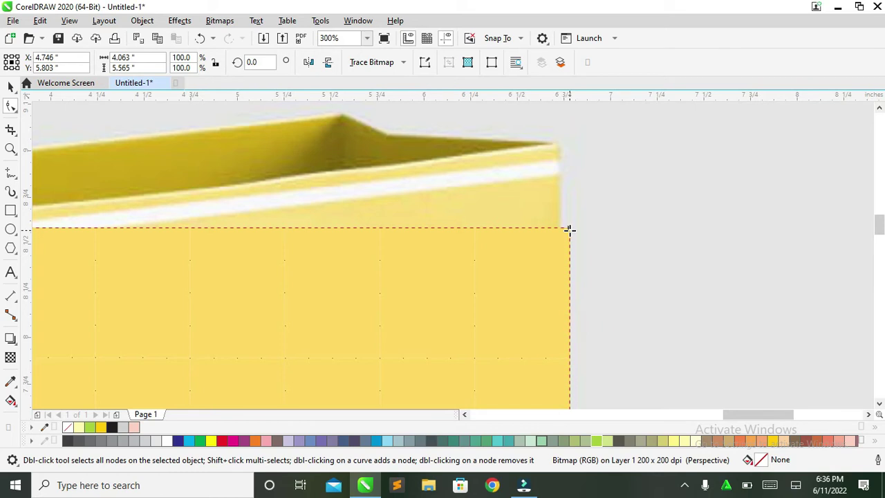
left_click_drag(570, 231, 564, 140)
scroll(545, 224, "down", 3)
scroll(526, 283, "down", 4)
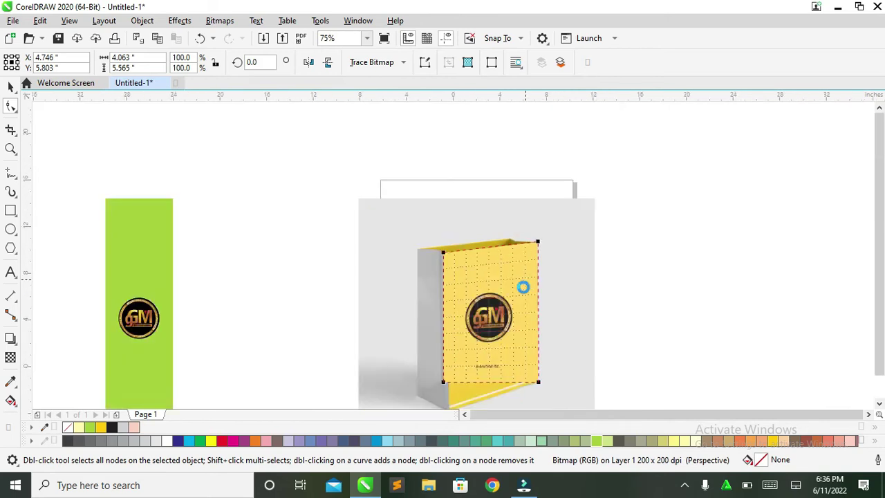
scroll(509, 346, "up", 4)
scroll(450, 362, "up", 2)
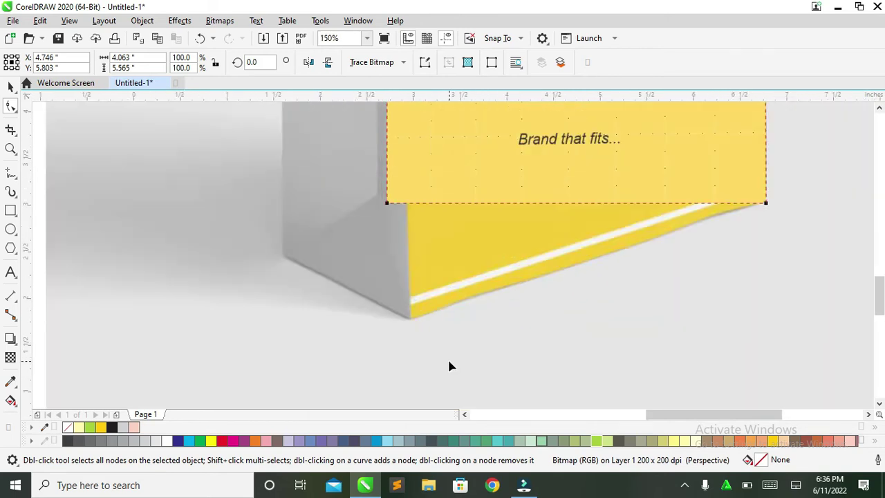
left_click_drag(387, 206, 410, 319)
Step: Zoom to the front design and check its fit with a trial move, then undo it
key("space")
key("shift+F2")
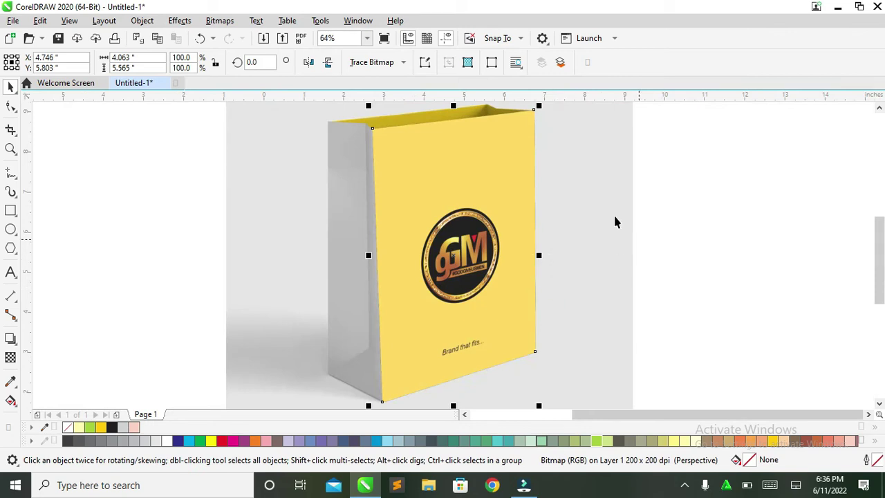
left_click_drag(466, 312, 619, 285)
key("ctrl+z")
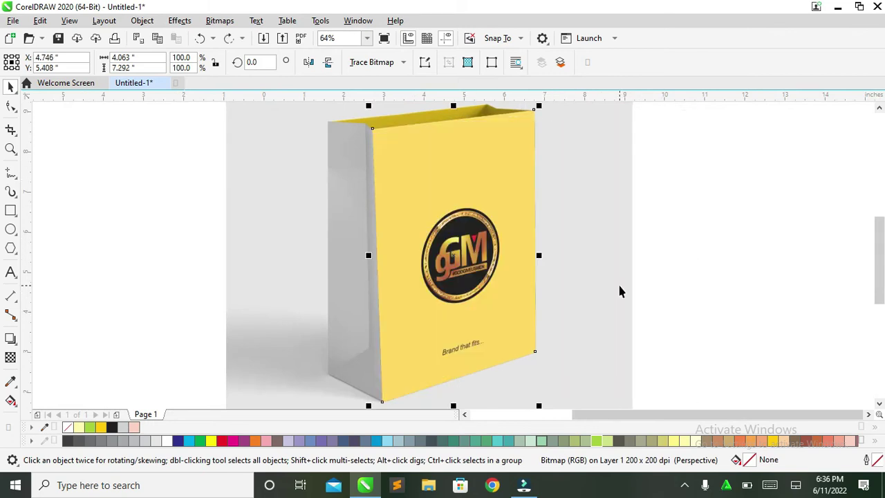
Step: Move the green logo panel onto the bag, bring it to front, and shrink it over the grey side
left_click(702, 211)
scroll(581, 238, "down", 2)
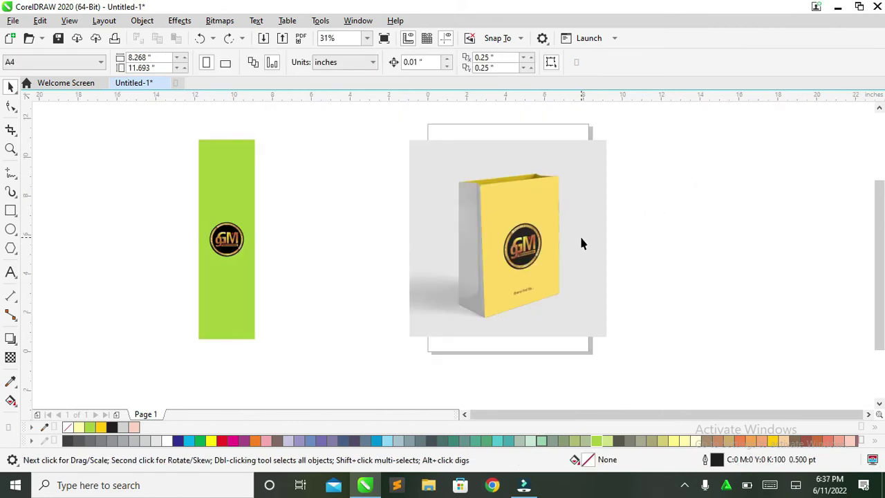
left_click(206, 233)
left_click_drag(223, 193, 474, 247)
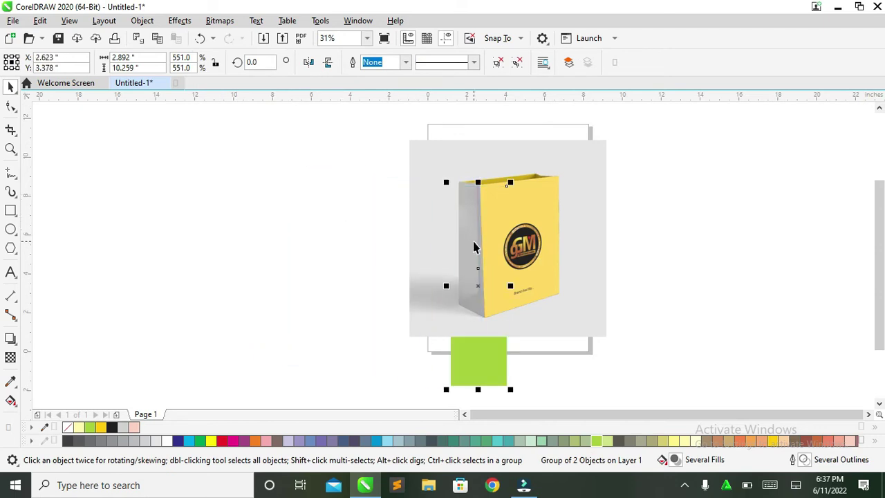
key("shift+Page_Up")
scroll(513, 199, "up", 2)
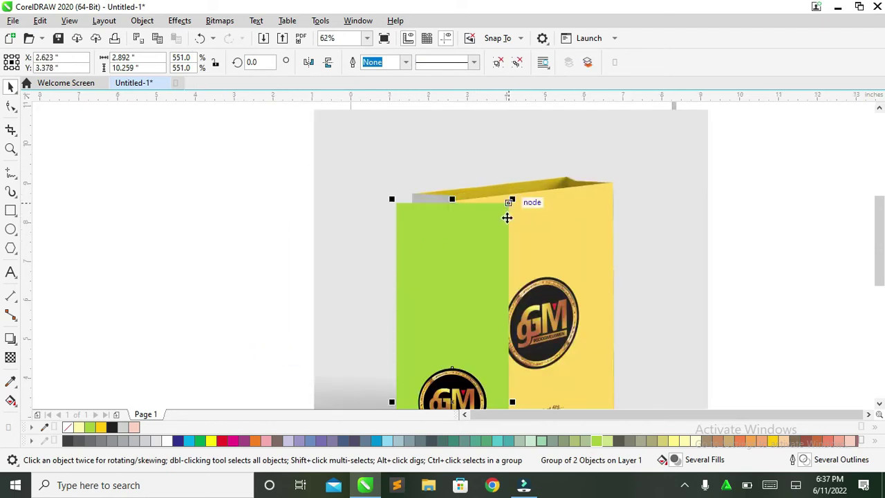
left_click_drag(511, 199, 427, 349)
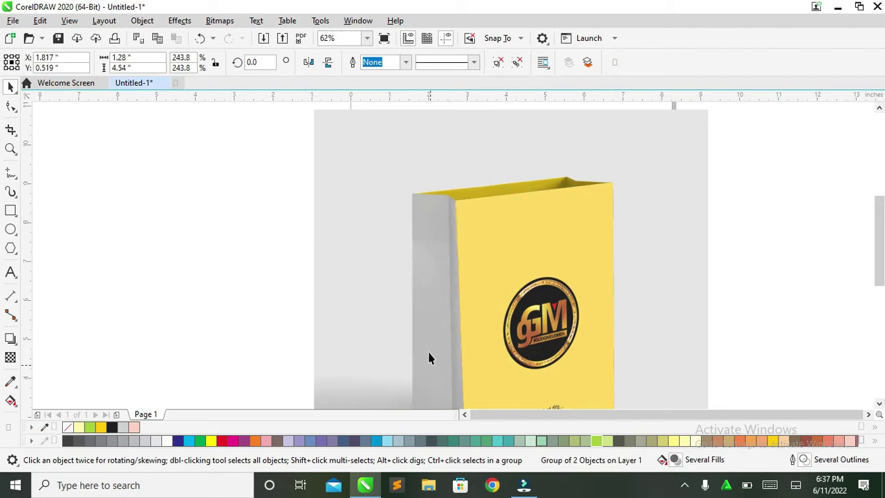
scroll(427, 349, "down", 4)
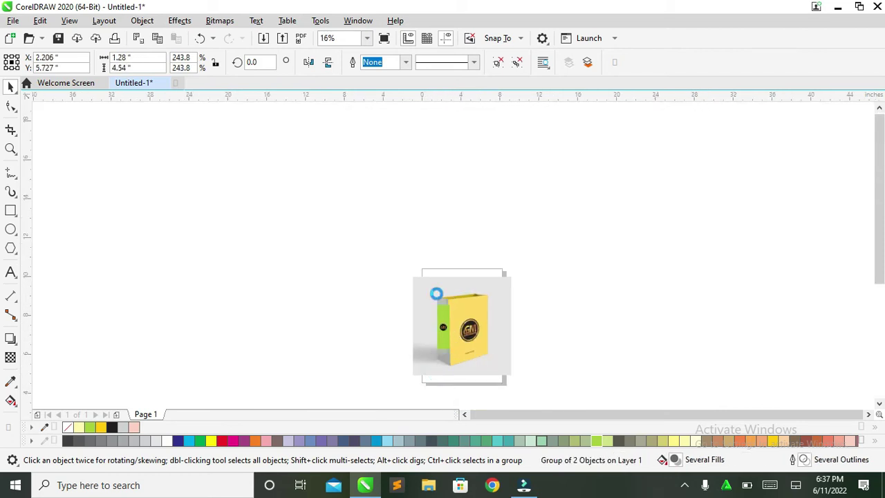
scroll(437, 343, "up", 6)
left_click_drag(473, 382, 414, 338)
scroll(481, 310, "up", 2)
scroll(561, 345, "down", 3)
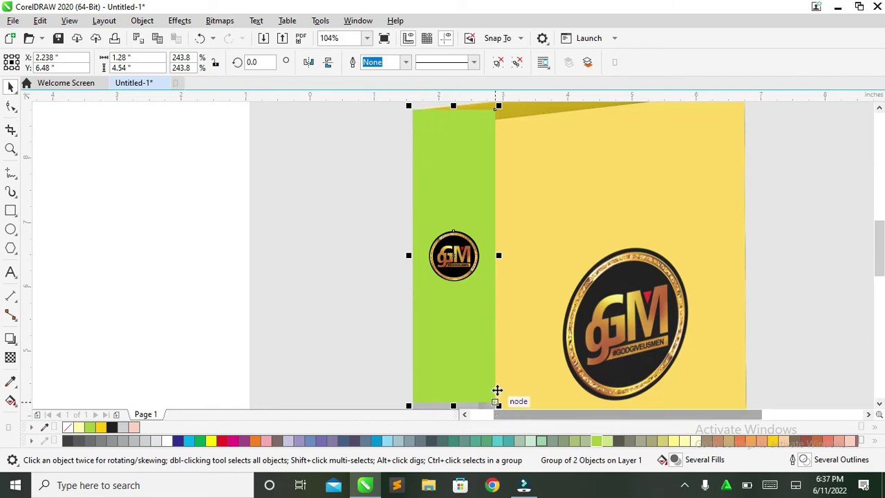
Step: Stretch the green rectangle inside the group downward
left_click(879, 403)
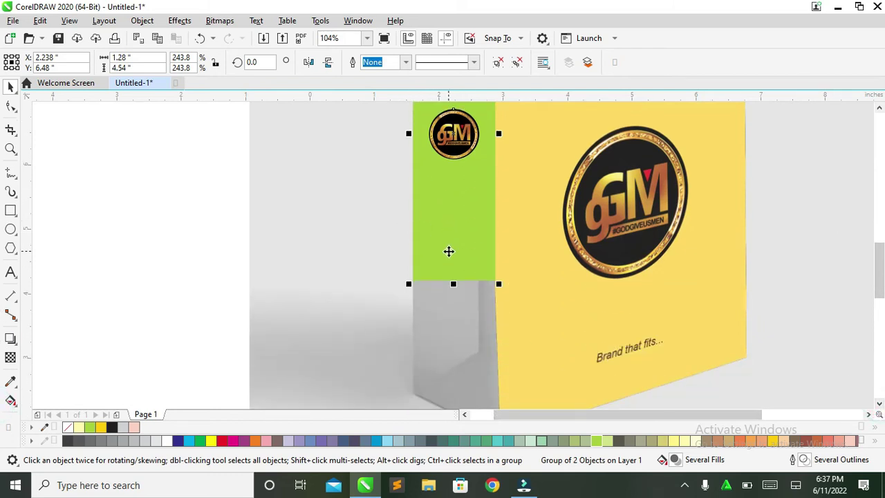
left_click(449, 251, "ctrl")
mouse_move(452, 284)
left_mouse_down()
mouse_move(462, 401)
mouse_move(436, 298)
mouse_move(454, 296)
mouse_move(426, 300)
mouse_move(421, 313)
left_mouse_up()
left_click(357, 263)
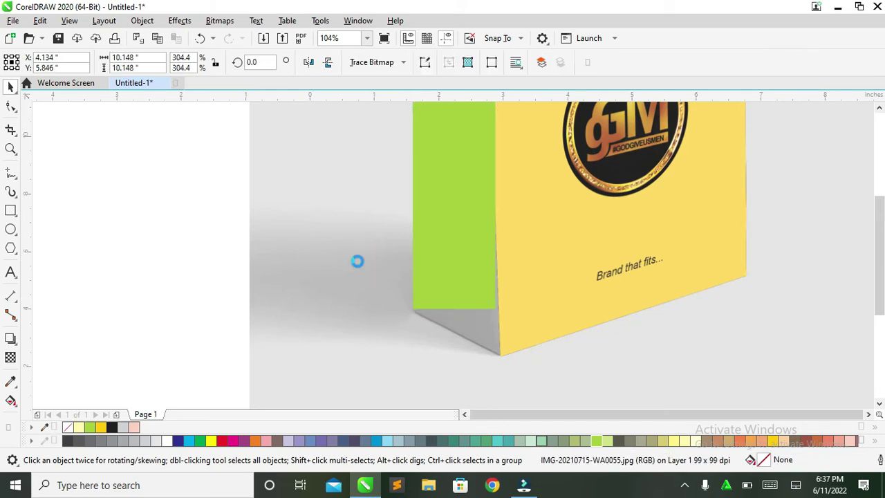
key("shift+F2")
Step: Move the small GM logo lower on the green panel
left_click(398, 238)
scroll(398, 239, "up", 2)
left_click(399, 238, "ctrl")
left_click_drag(399, 244, 399, 311)
left_click(395, 265)
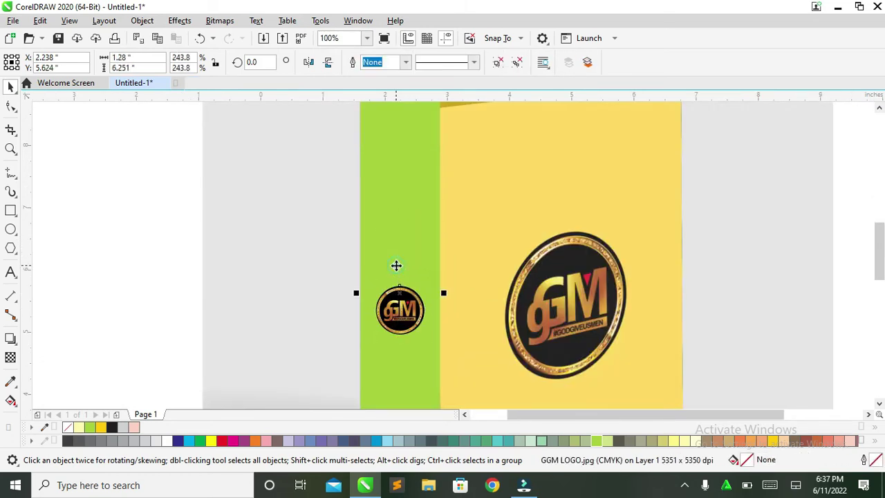
scroll(396, 209, "down", 2)
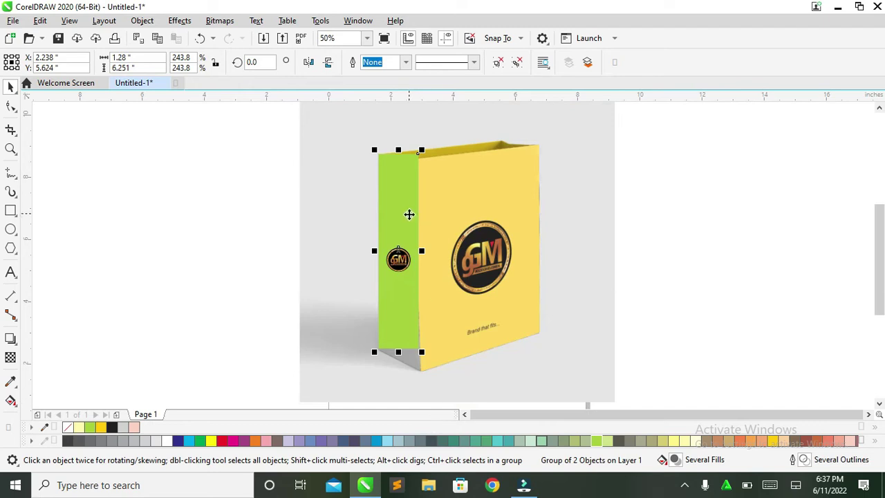
Step: Reposition the green panel over the bag's side and leave a copy beside the bag
left_click_drag(402, 229, 304, 228)
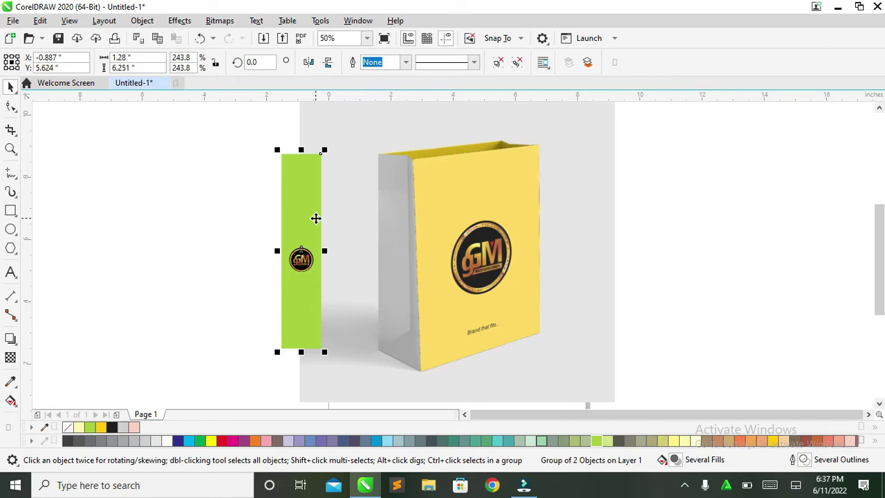
scroll(315, 197, "up", 2)
left_click_drag(302, 224, 270, 377)
left_click_drag(345, 248, 308, 247)
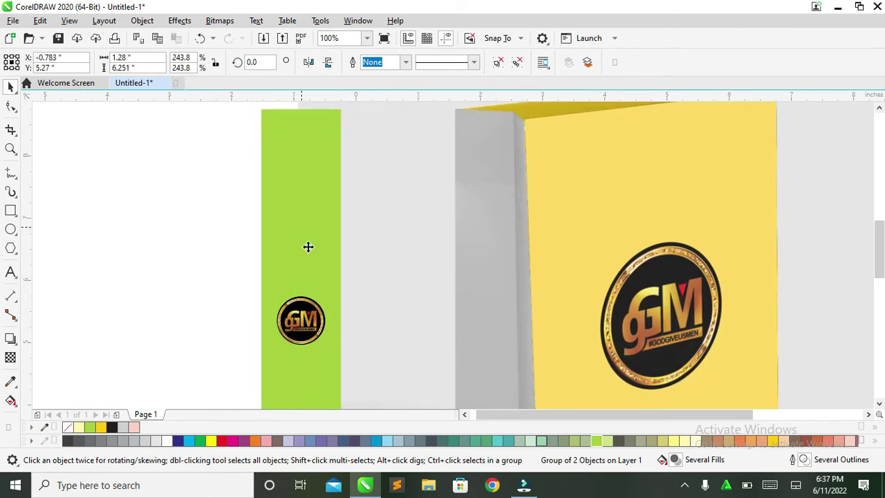
scroll(419, 230, "down", 2)
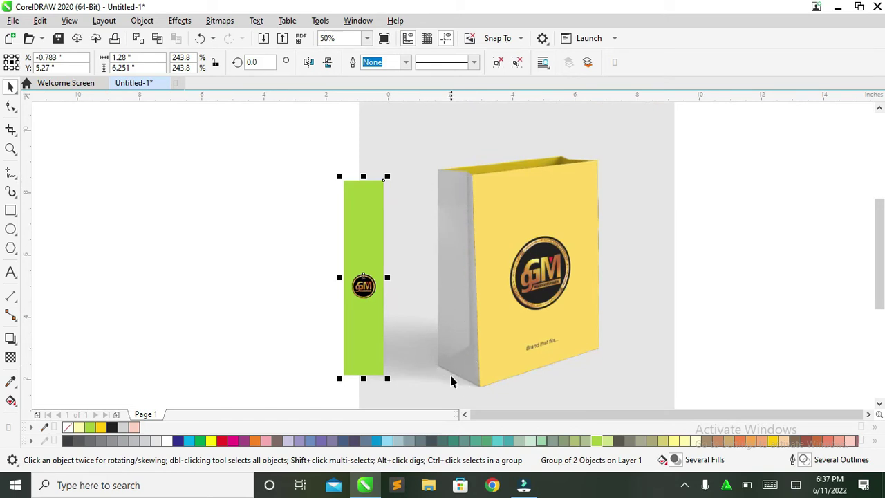
left_click_drag(358, 212, 451, 204)
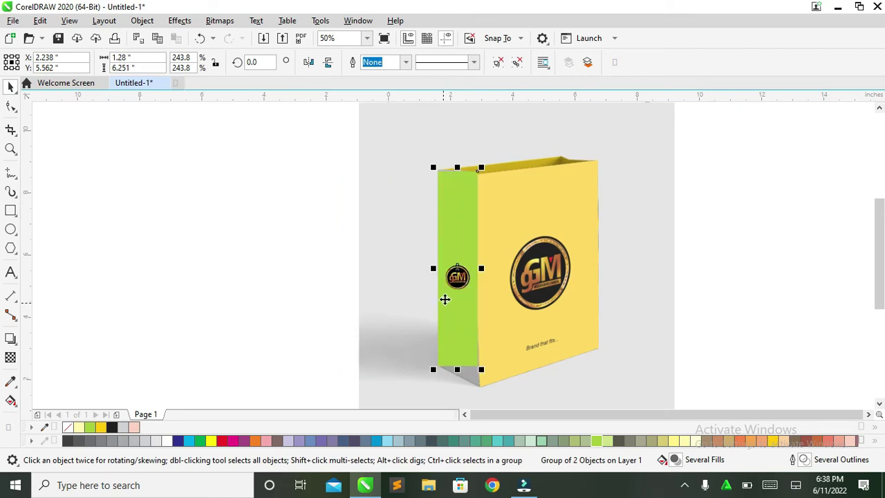
left_click_drag(456, 290, 314, 293)
Step: Convert the green side panel to a 200 dpi RGB bitmap, checking it with an undone trial move
left_click(450, 227)
left_click(220, 21)
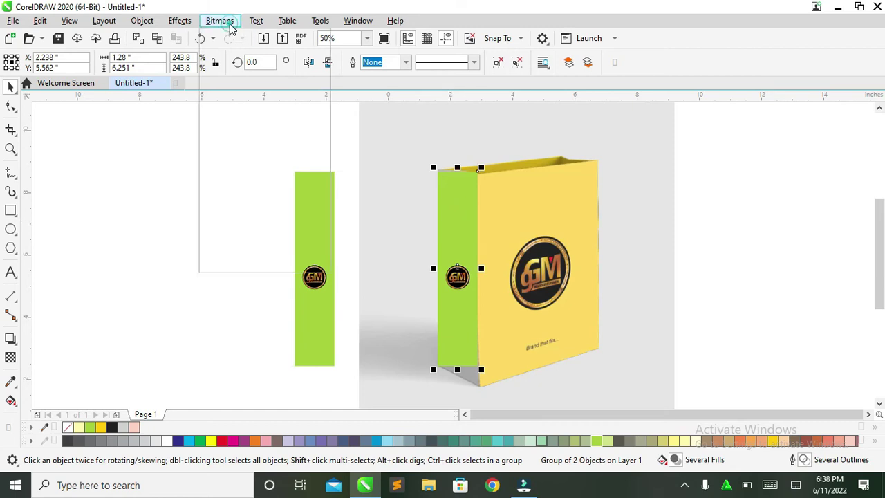
left_click(238, 35)
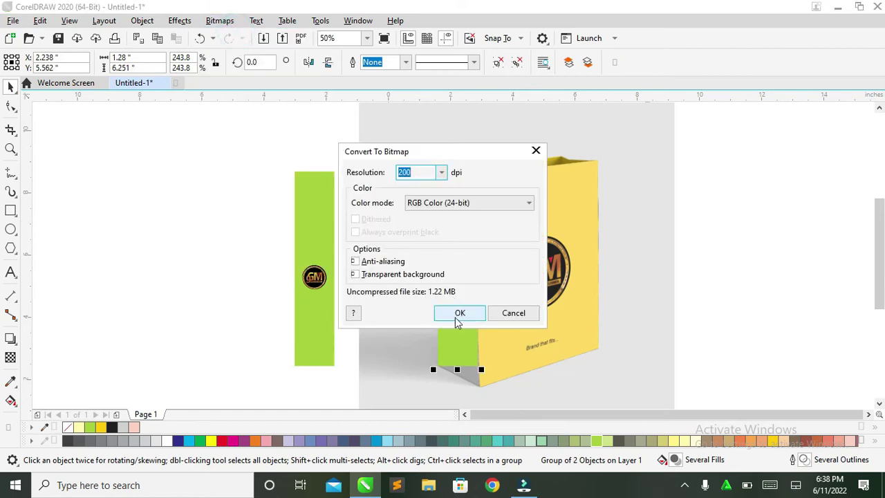
left_click(459, 314)
scroll(458, 201, "up", 2)
left_click_drag(458, 196, 337, 195)
key("ctrl+z")
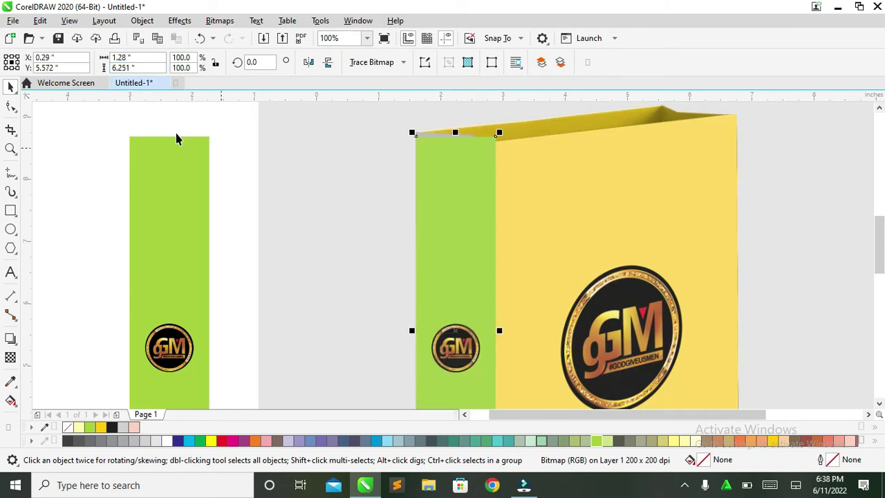
scroll(438, 145, "up", 4)
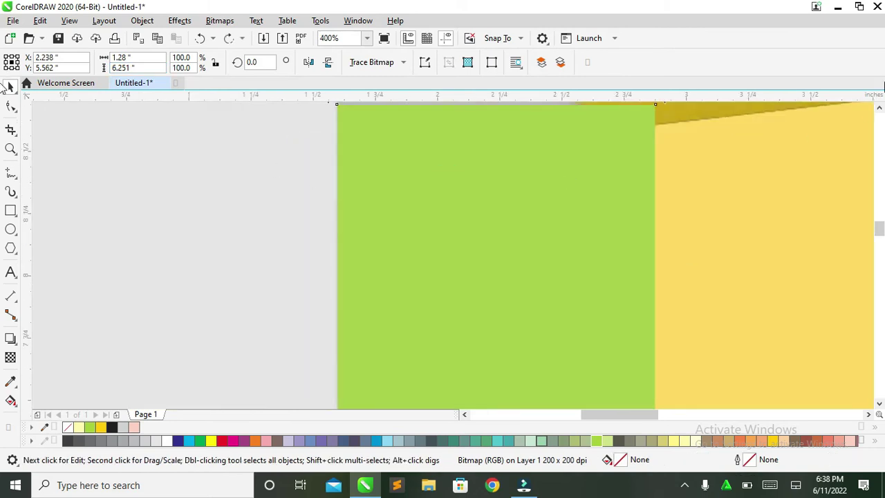
Step: Add perspective to the green bitmap and match its top corners to the bag's rim slant
scroll(411, 251, "up", 1)
left_click(408, 249)
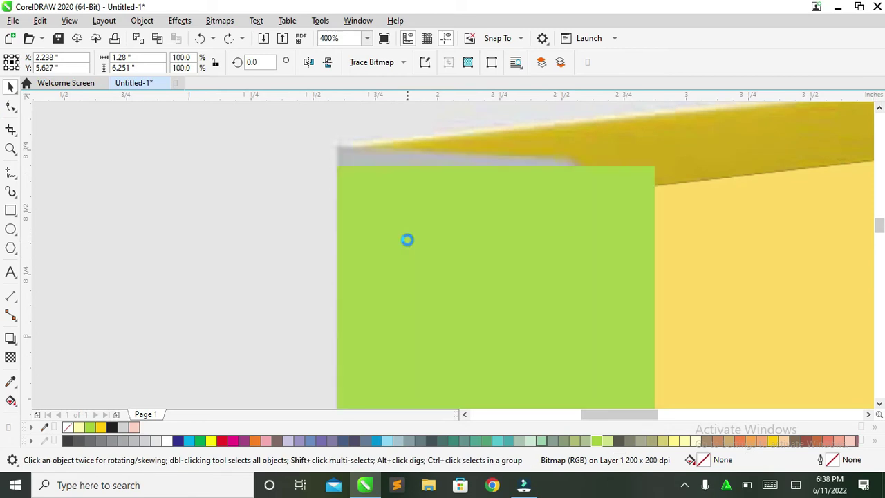
left_click(144, 22)
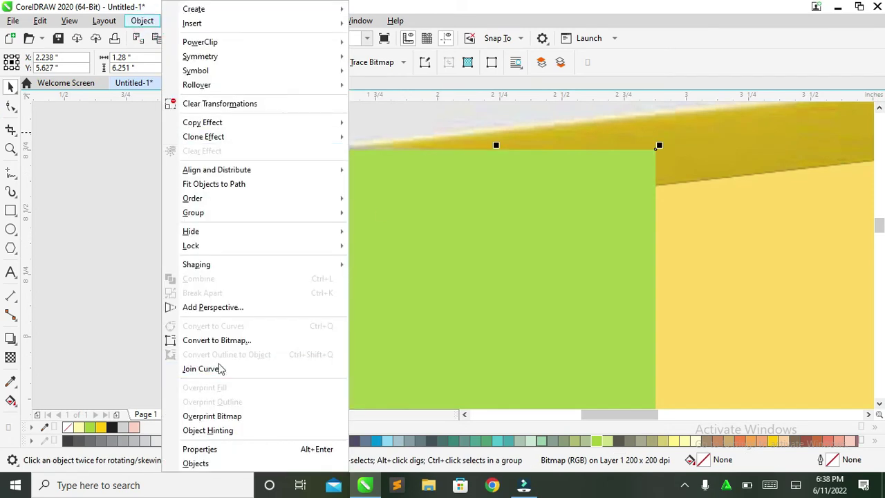
left_click(221, 306)
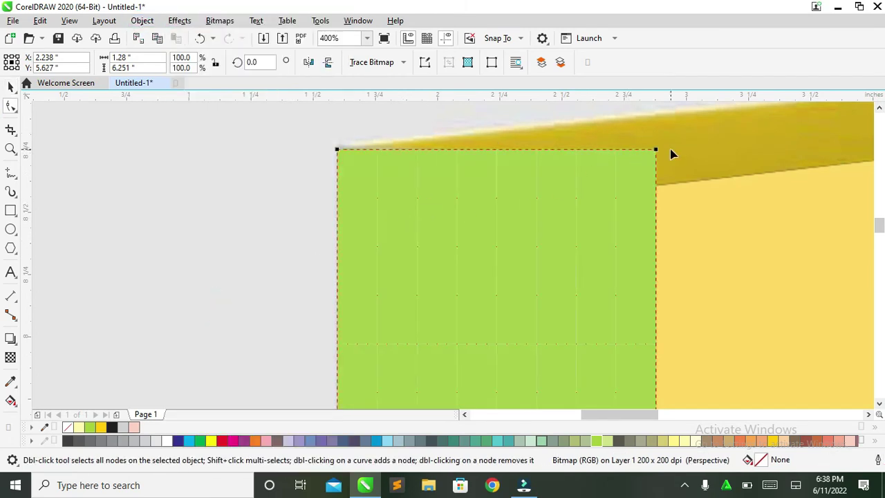
left_click_drag(654, 150, 457, 244)
left_click_drag(433, 245, 519, 187)
left_click_drag(571, 164, 571, 157)
scroll(512, 311, "down", 3)
scroll(608, 387, "down", 4)
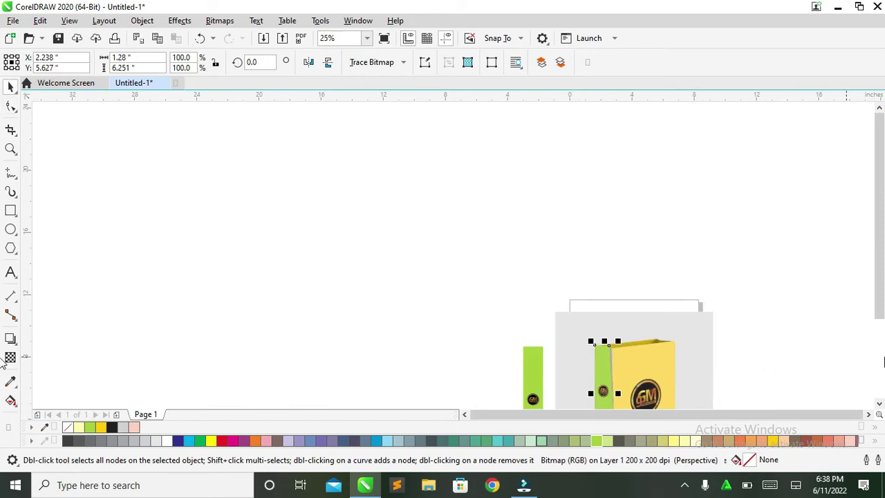
Step: Fit the green panel's lower perspective corners to the bag edge, then view all objects
key("space")
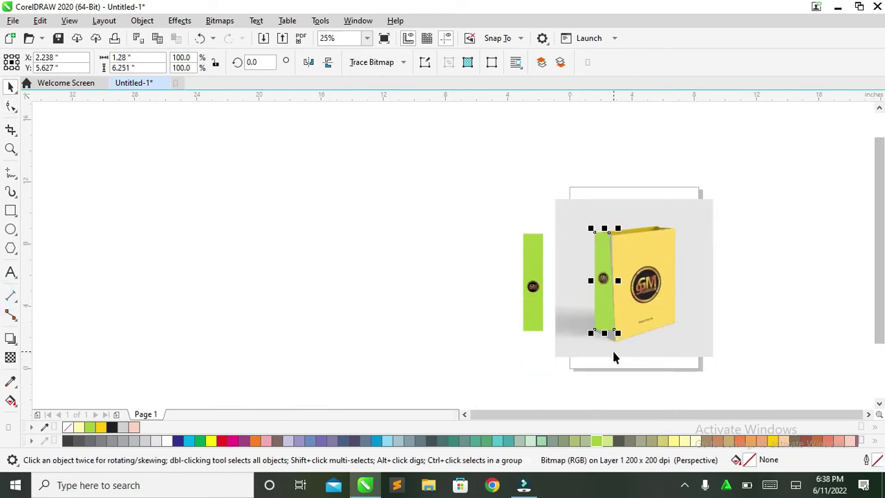
scroll(608, 349, "up", 3)
key("space")
left_click_drag(657, 206, 553, 159)
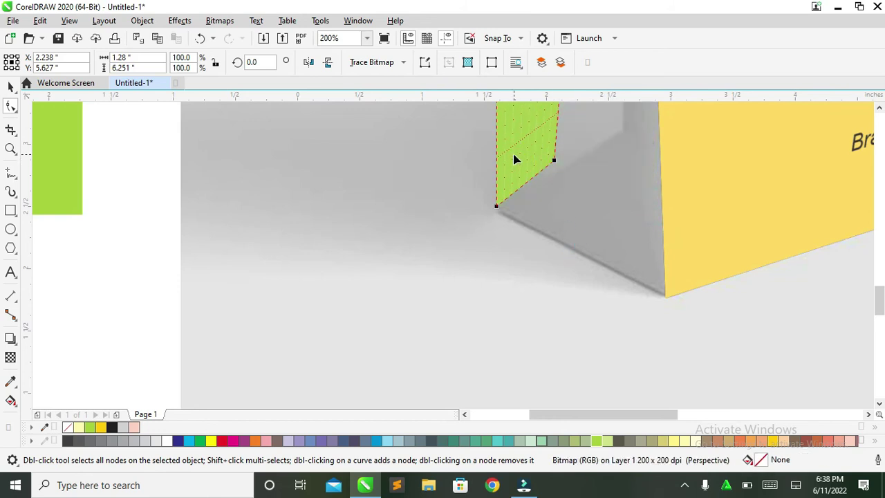
left_click(554, 162)
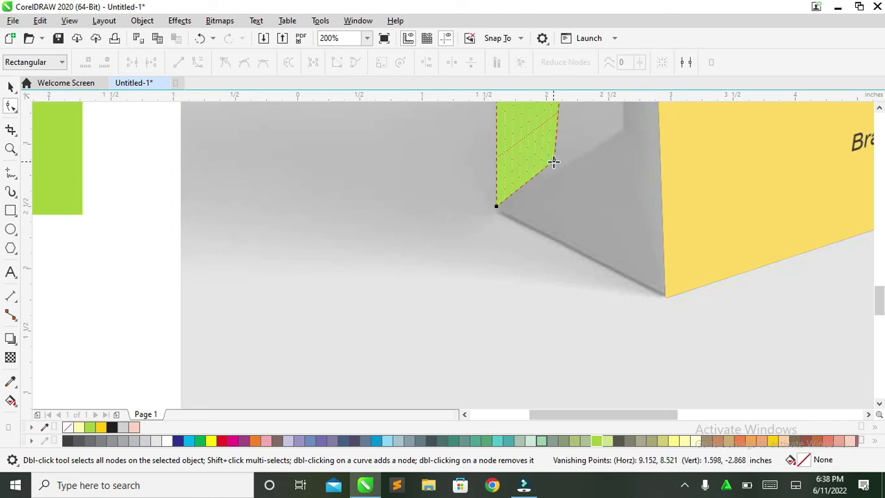
left_click_drag(620, 133, 622, 134)
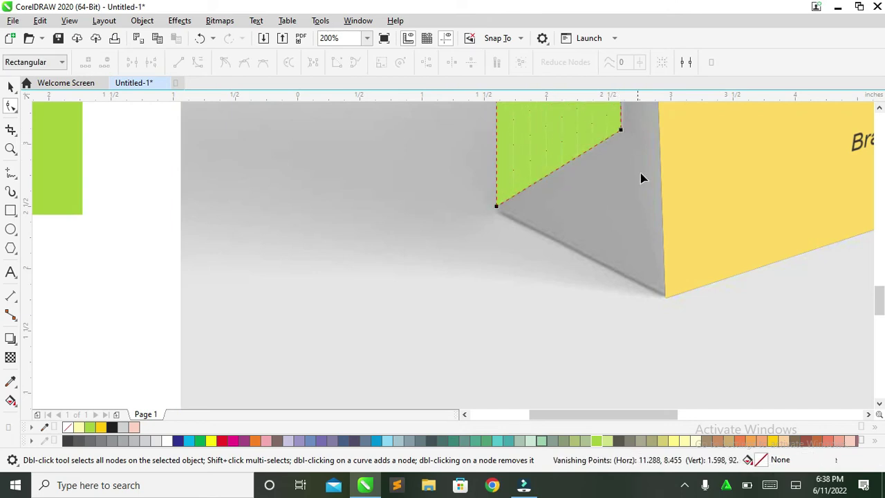
key("space")
left_click(447, 334)
left_click(577, 132)
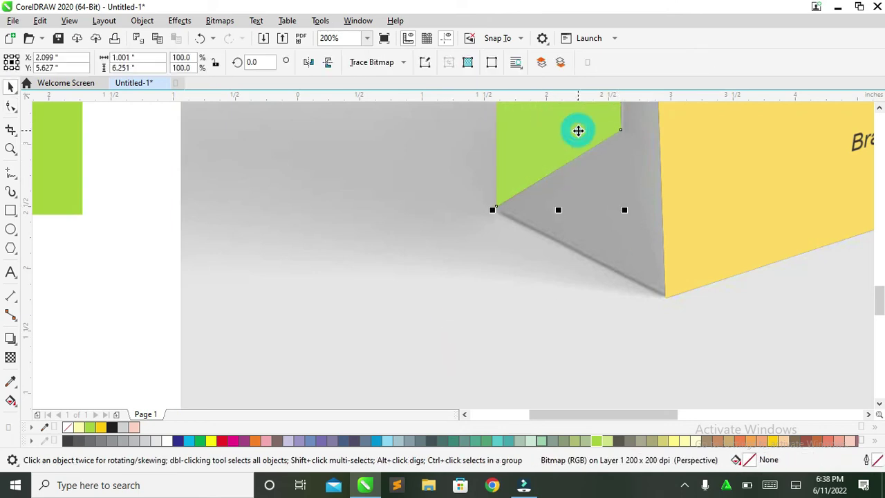
key("F4")
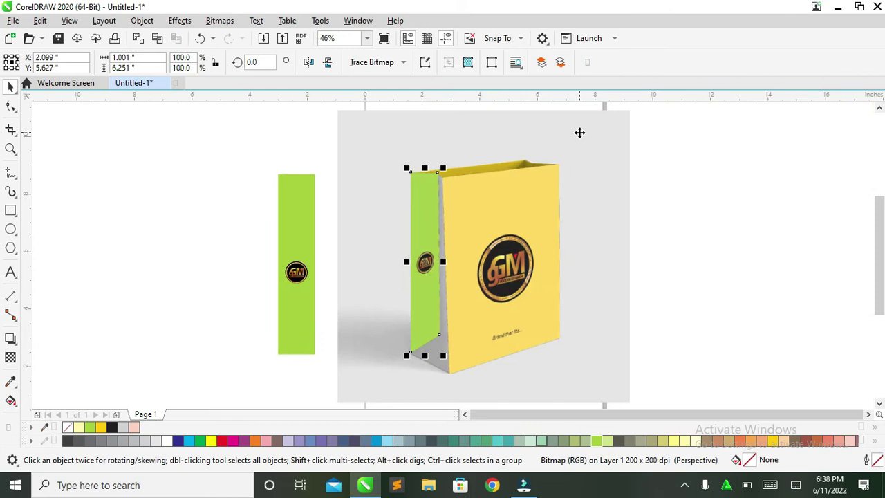
left_click(205, 138)
left_click(290, 200)
Step: Move the loose green logo rectangle onto the bag's left side and convert it to a 200 dpi bitmap
left_click_drag(312, 207, 424, 217)
left_click(216, 20)
left_click(237, 39)
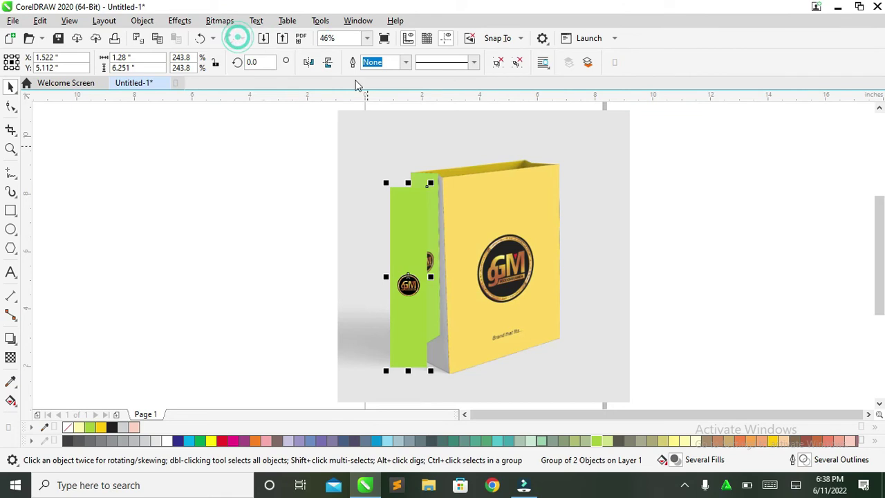
left_click(459, 313)
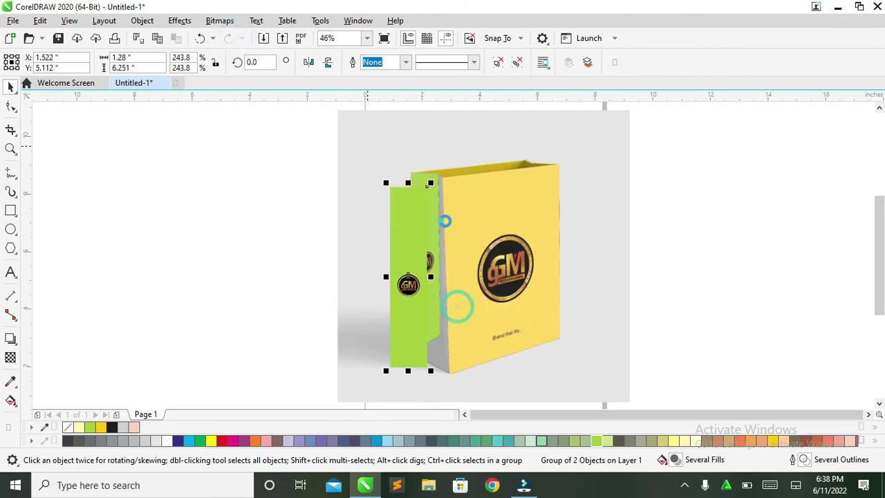
scroll(428, 201, "up", 3)
left_click_drag(408, 255, 476, 216)
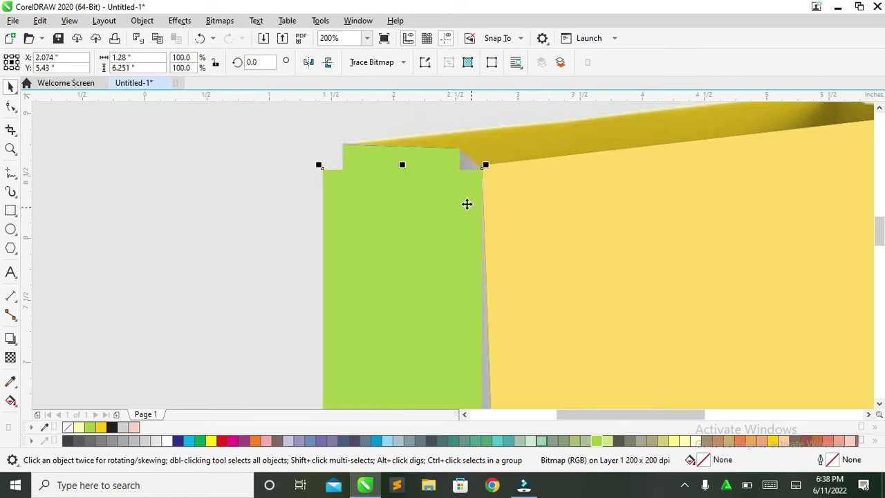
scroll(483, 172, "up", 1)
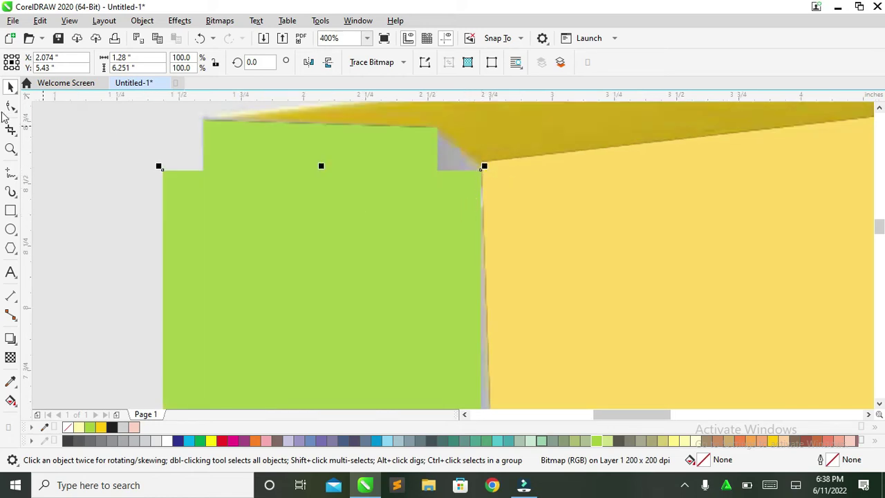
left_click(9, 107)
left_click(148, 21)
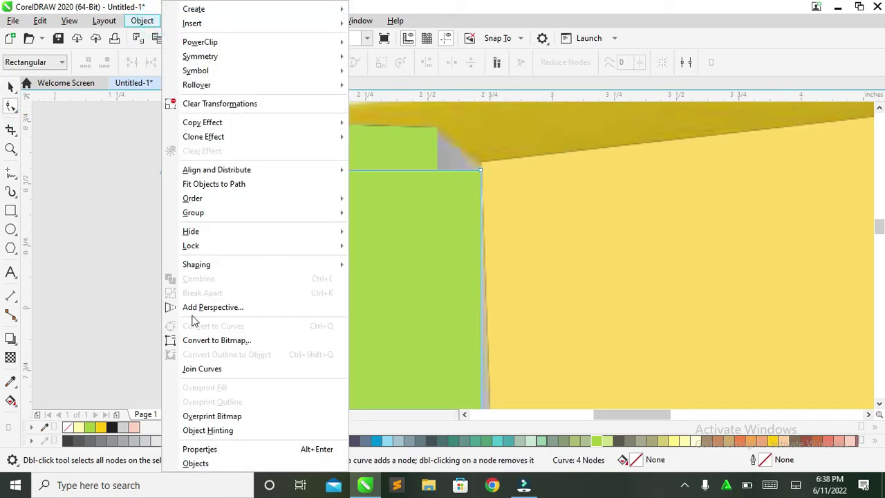
Step: Add perspective to the new green panel and pull its top corners onto the bag's top edge
left_click(206, 308)
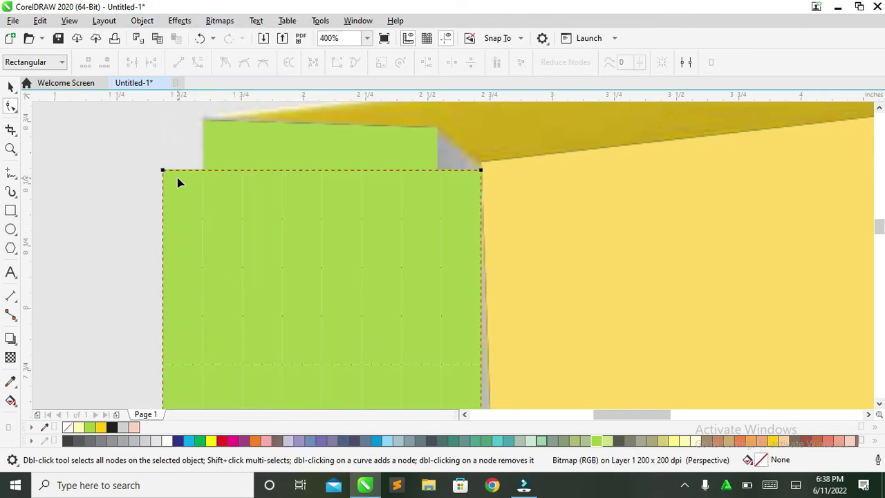
left_click_drag(161, 170, 337, 144)
left_click(438, 131)
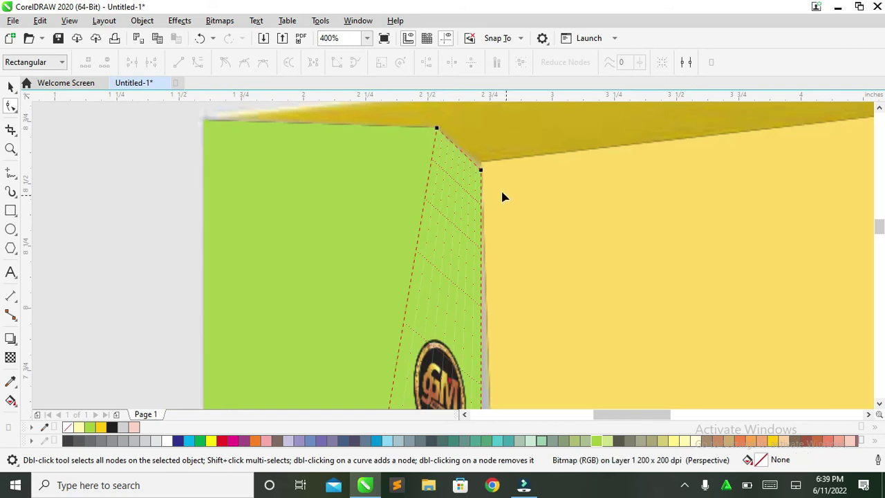
scroll(484, 167, "up", 2)
scroll(484, 168, "up", 2)
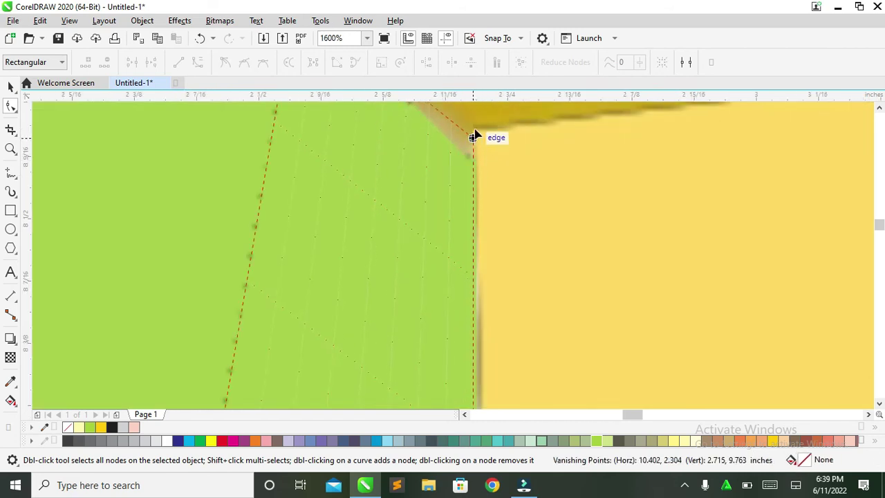
left_click_drag(474, 134, 484, 142)
key("space")
Step: Move the panel's bottom perspective corners onto the bag's base and the yellow face
key("shift+F2")
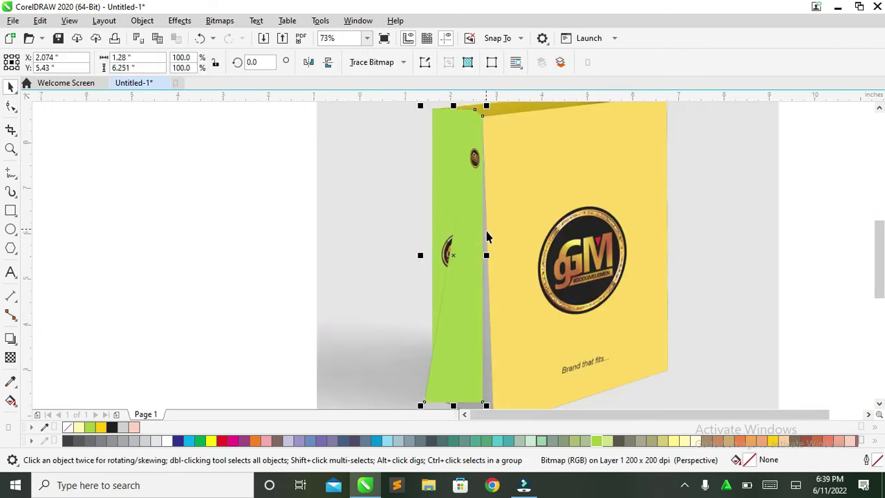
scroll(760, 381, "down", 2)
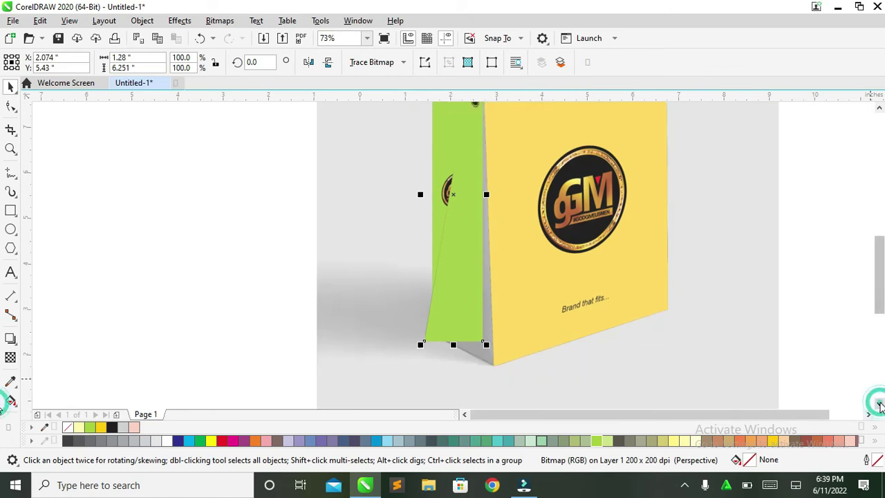
scroll(497, 337, "up", 2)
key("F10")
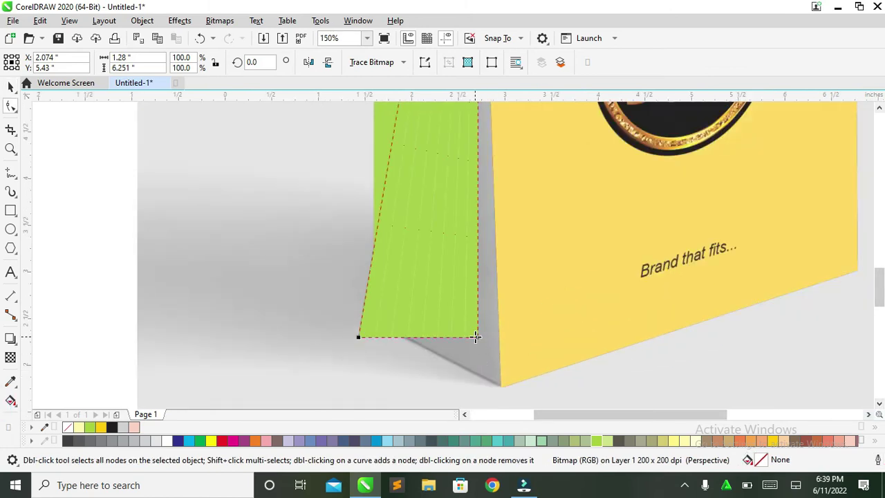
left_click_drag(493, 383, 502, 386)
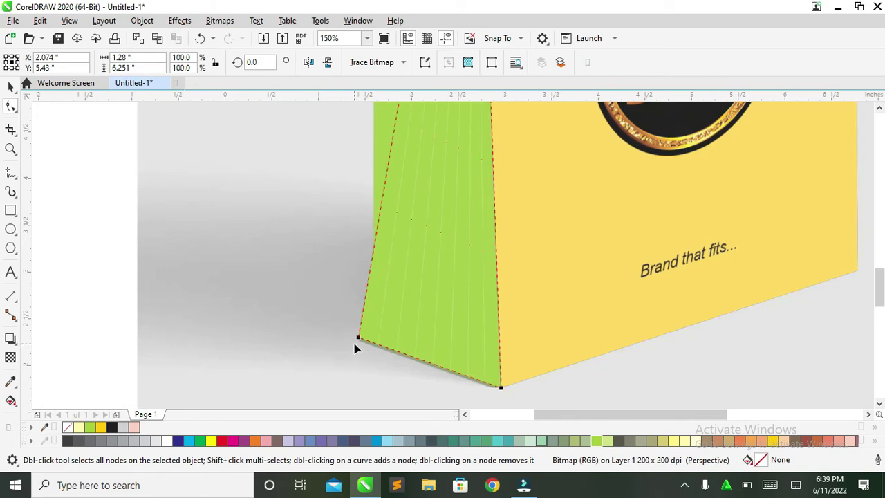
left_click_drag(358, 340, 456, 286)
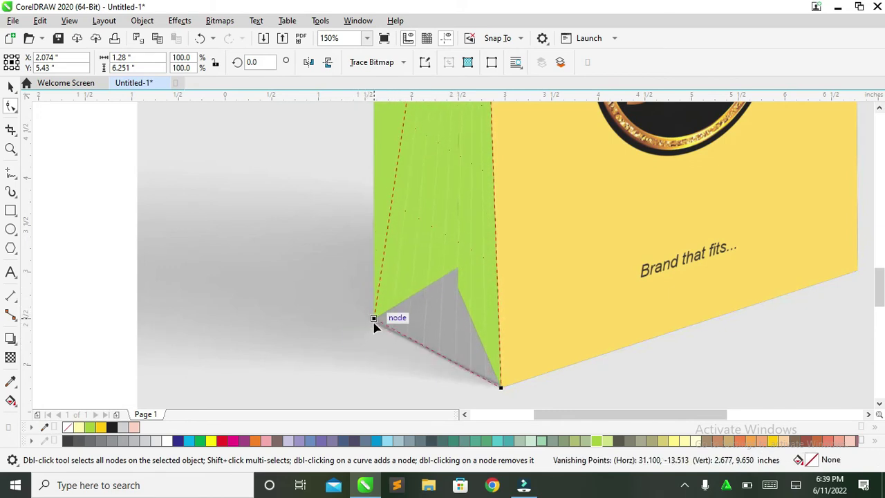
key("space")
Step: Zoom out to the whole bag mockup to check the green side face
scroll(437, 185, "down", 4)
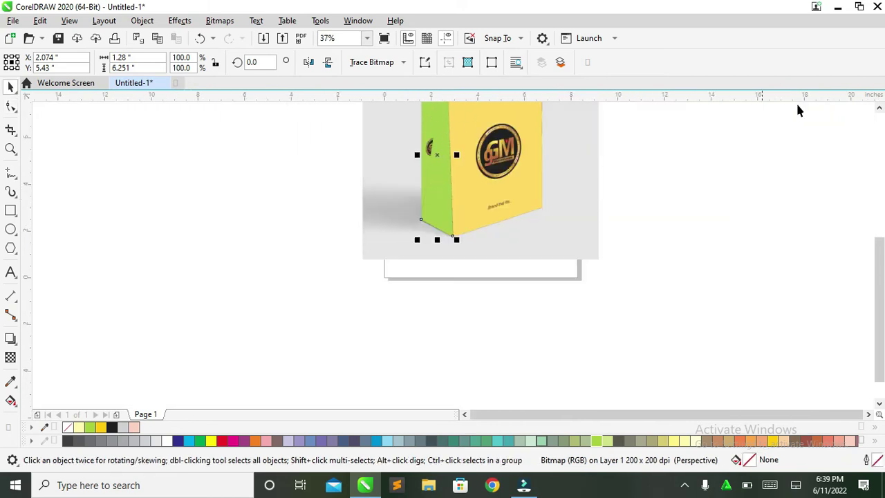
left_click(877, 108)
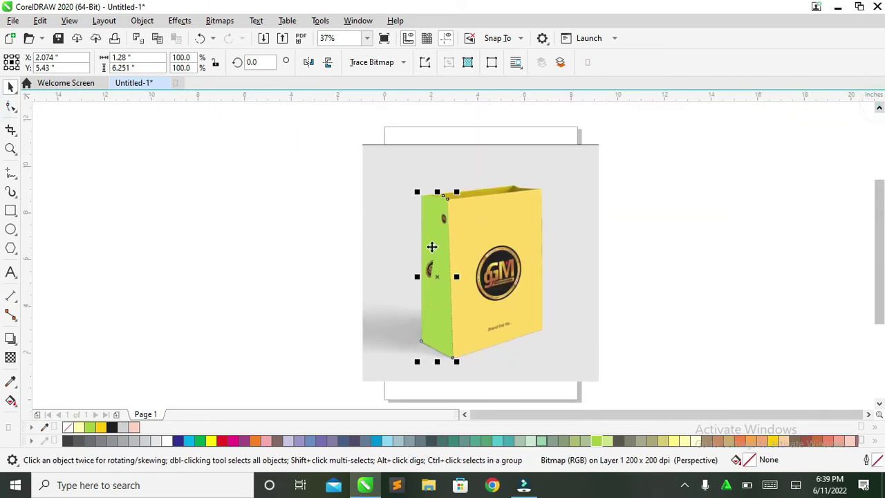
scroll(429, 240, "up", 2)
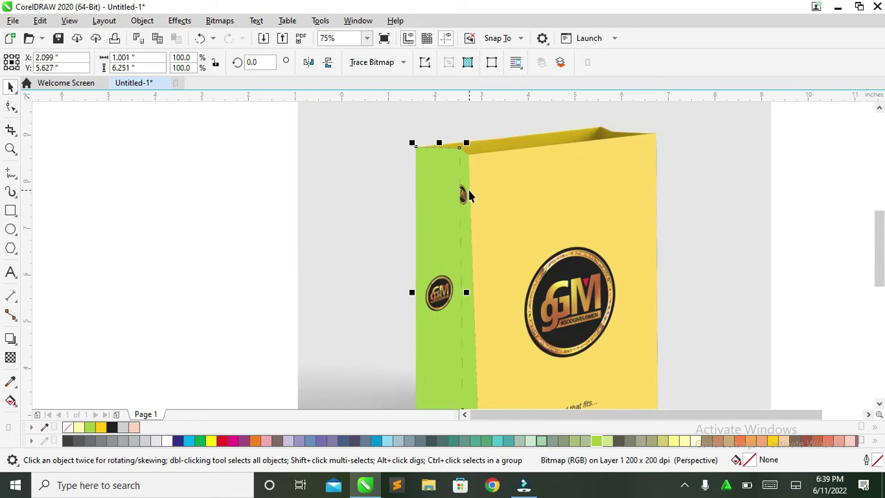
scroll(468, 192, "down", 5)
left_click(427, 188)
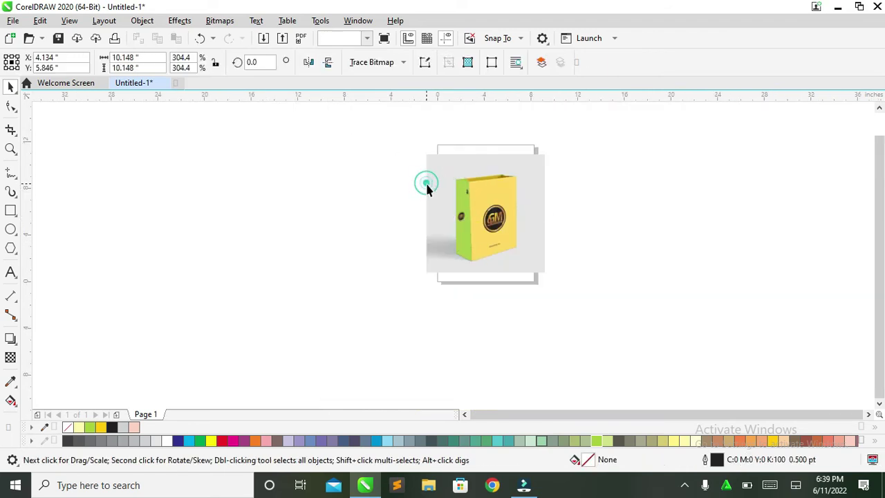
key("shift+F2")
left_click(676, 192)
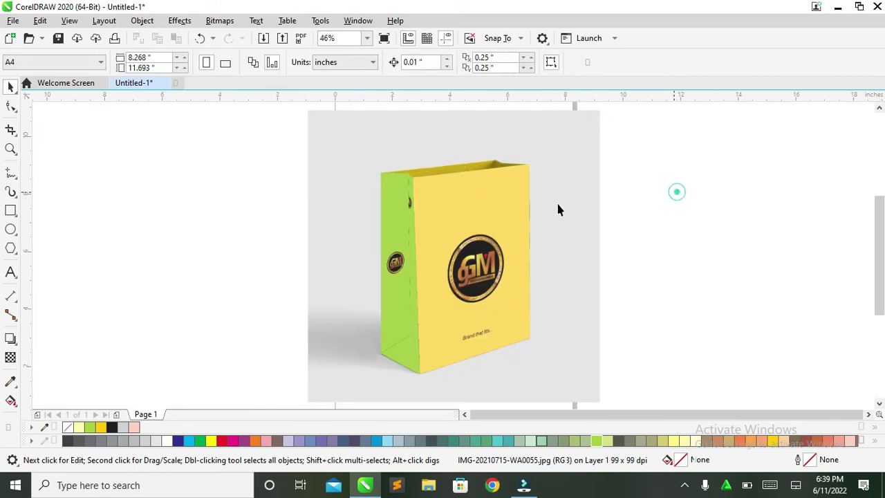
scroll(391, 201, "up", 3)
Step: Refine the green panel's top perspective corners to widen it and align its top edge
left_click(392, 202)
key("F10")
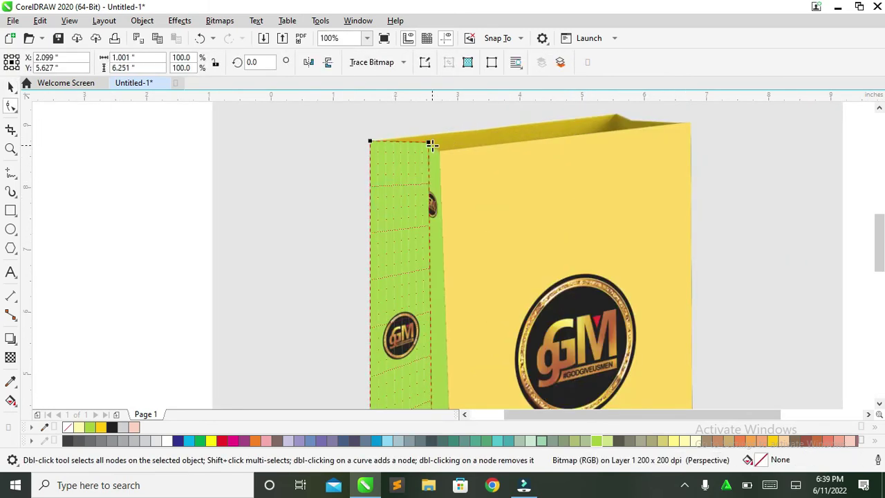
scroll(432, 145, "up", 1)
left_click_drag(440, 169, 415, 169)
left_click_drag(426, 139, 358, 142)
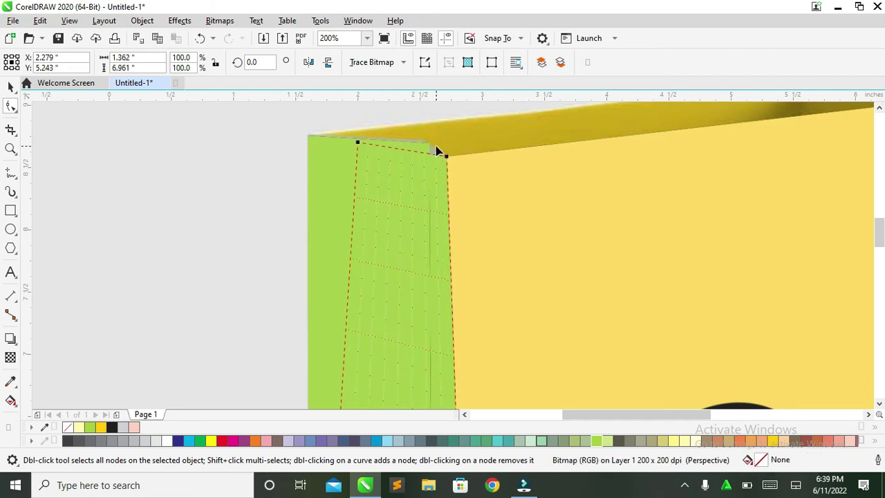
scroll(437, 151, "up", 2)
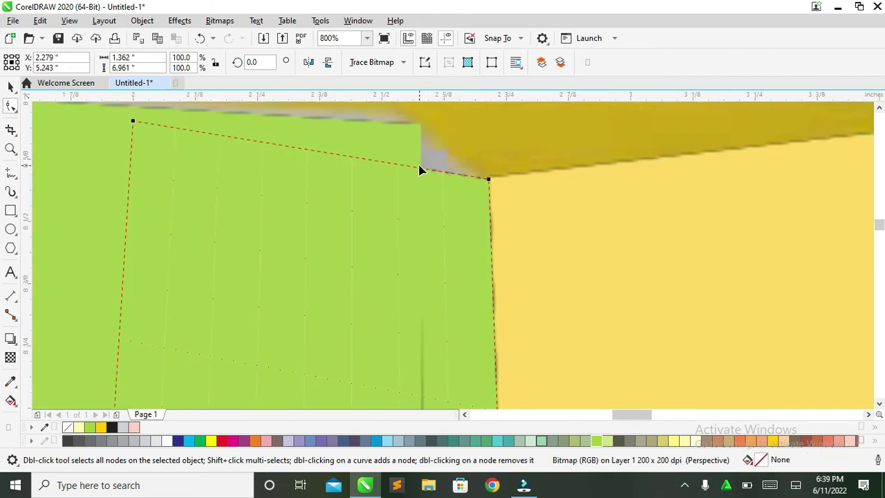
left_click_drag(418, 173, 446, 175)
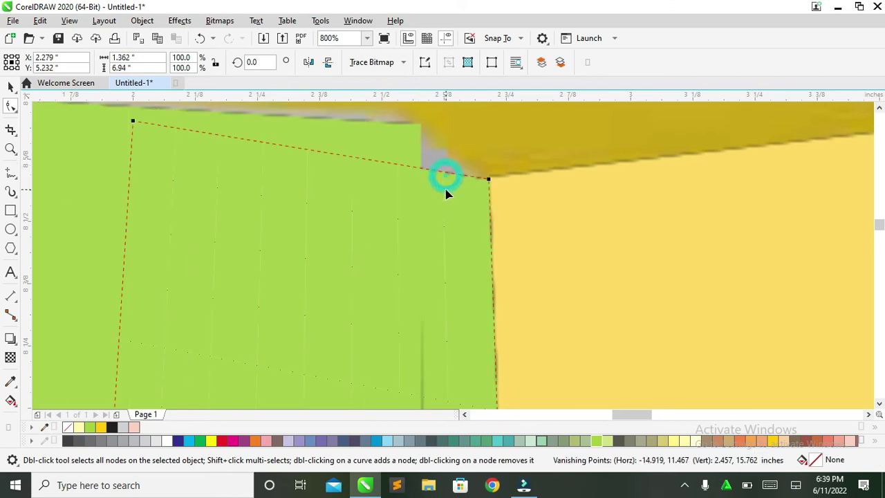
key("space")
Step: Inspect the reshaped green panel against the bag mockup image
scroll(462, 271, "down", 2)
scroll(462, 270, "down", 1)
left_click(497, 184)
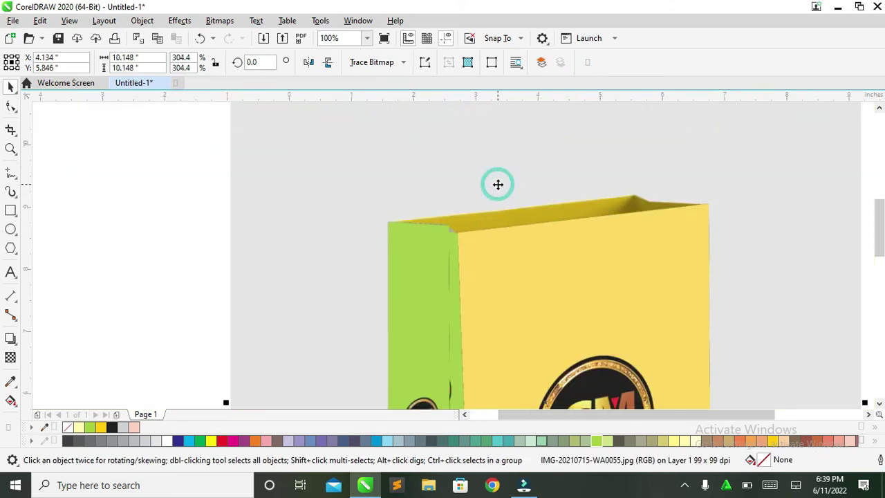
scroll(515, 263, "down", 1)
scroll(401, 351, "up", 2)
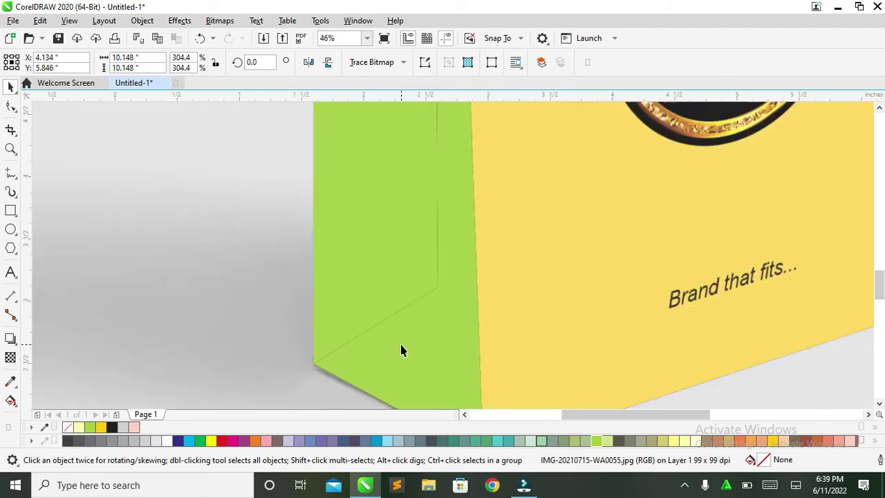
left_click(419, 323)
scroll(389, 241, "down", 1)
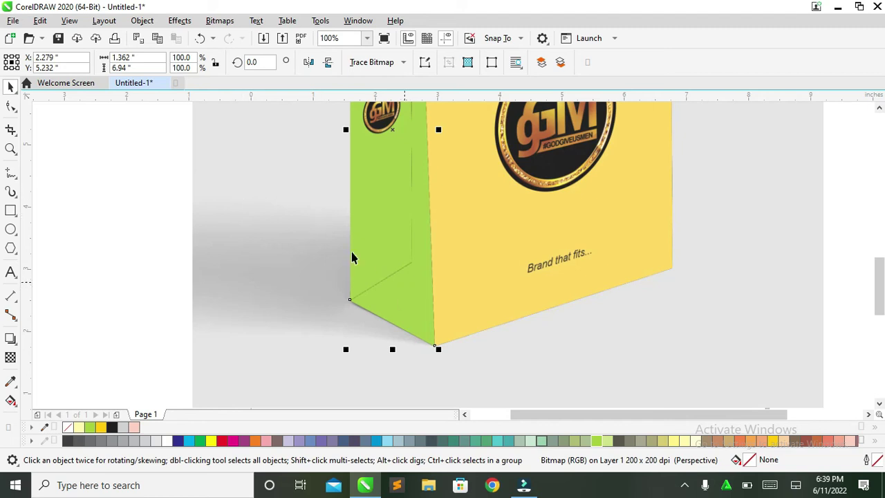
scroll(351, 257, "down", 1)
Step: Zoom in on the green side-panel bitmap and open Brightness/Contrast/Intensity (Ctrl+B)
left_click(316, 206)
key("shift+F2")
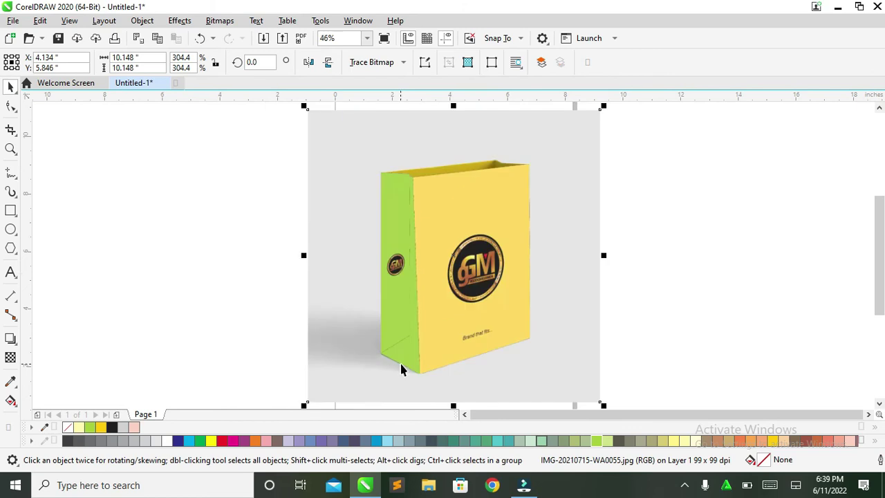
left_click(407, 357)
key("shift+F2")
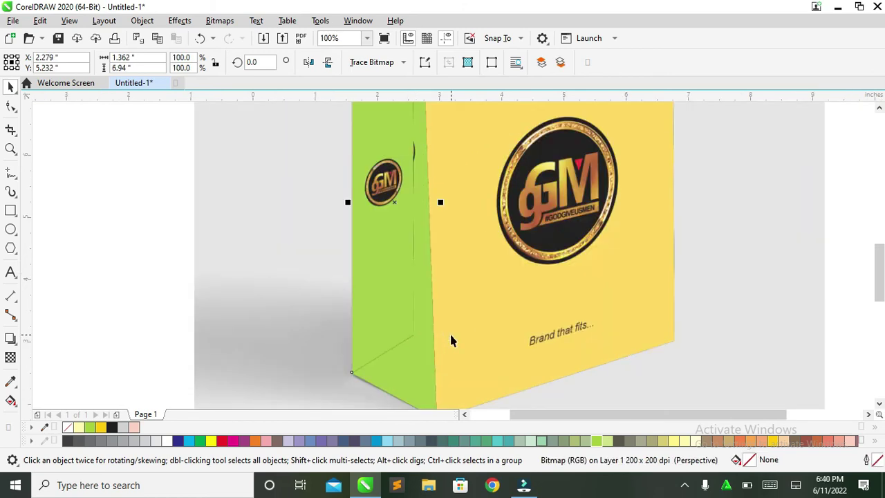
key("ctrl+b")
Step: Apply Brightness -21, Contrast -5 and Intensity 18 to the green side panel
left_click_drag(449, 176, 620, 119)
left_click(591, 152)
left_click(601, 172)
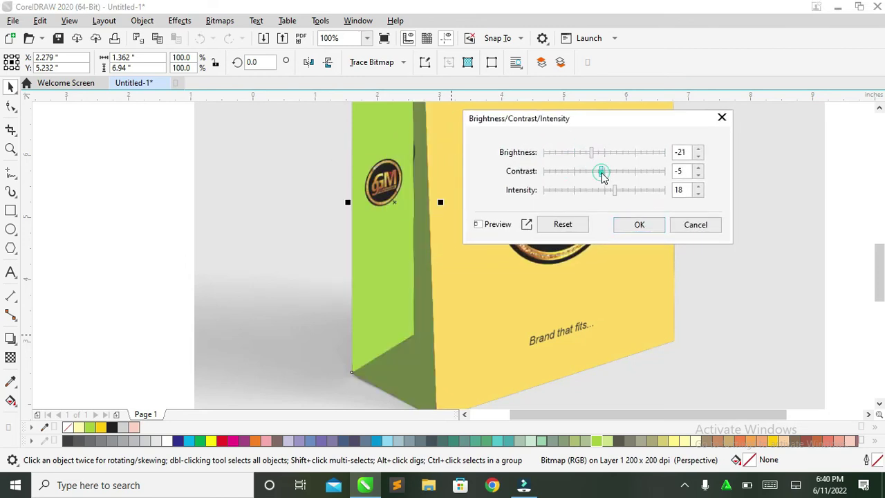
left_click(639, 224)
scroll(450, 229, "down", 4)
left_click(529, 191)
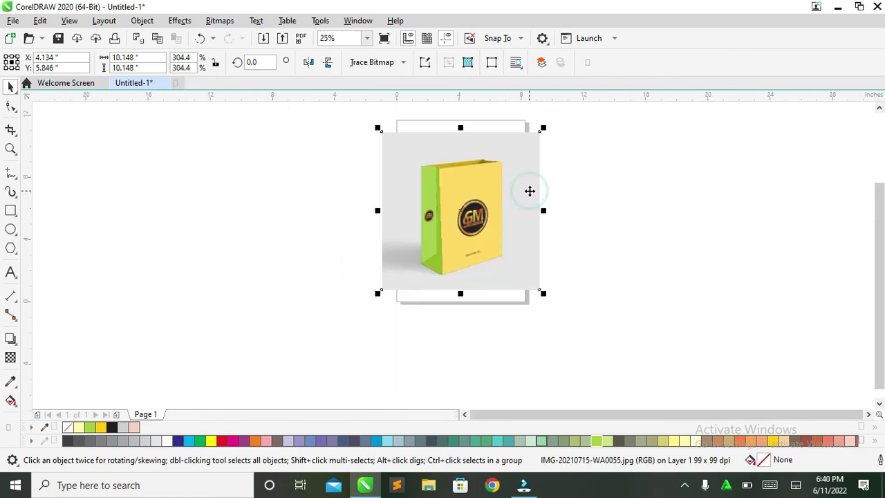
scroll(530, 187, "up", 2)
key("Escape")
scroll(456, 181, "up", 3)
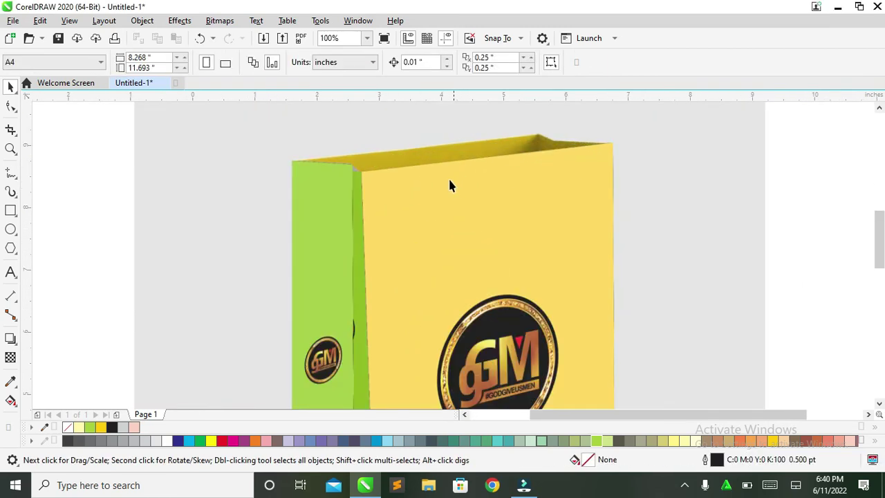
Step: Drag the green panel's top-left perspective node left to meet the bag's outer top rim
left_click(358, 249)
key("F10")
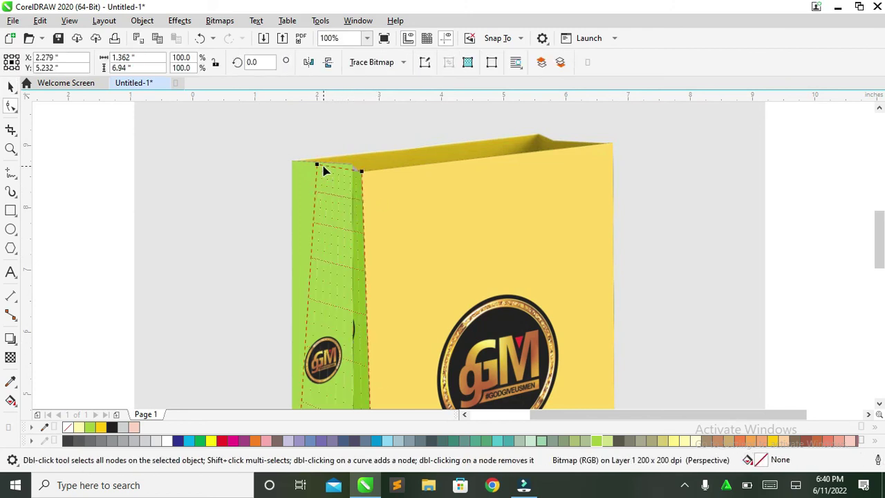
left_click_drag(318, 166, 302, 164)
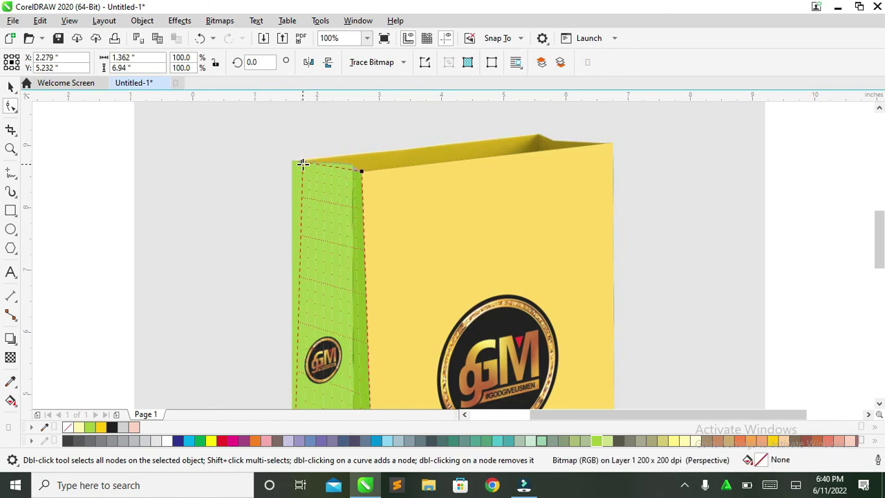
key("space")
scroll(337, 158, "up", 2)
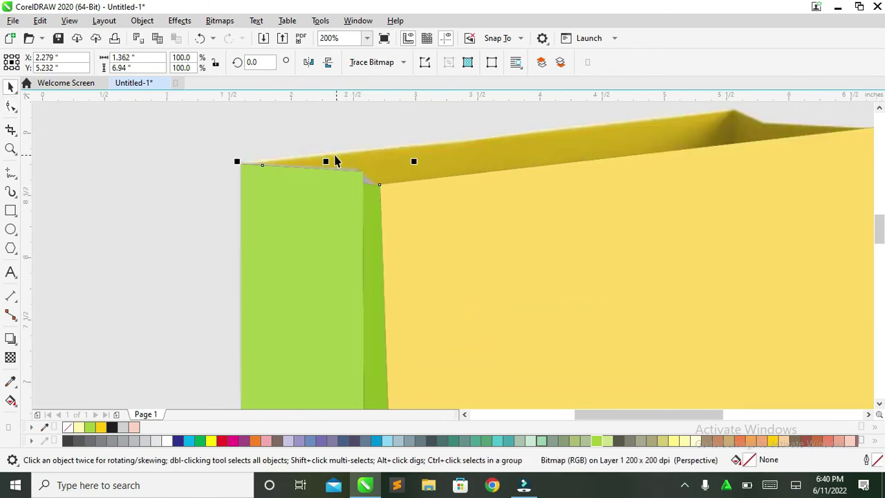
left_click(327, 160)
scroll(405, 254, "down", 3)
left_click(399, 173)
left_click(440, 196)
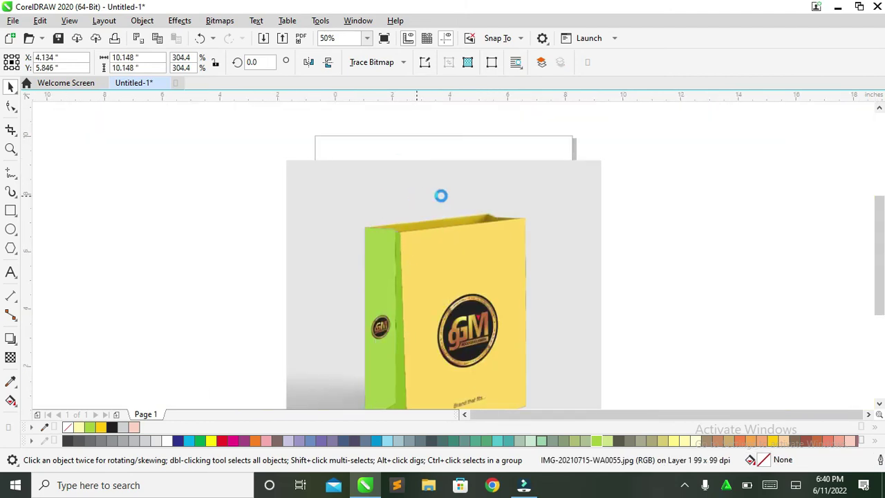
left_click(725, 213)
scroll(476, 157, "up", 2)
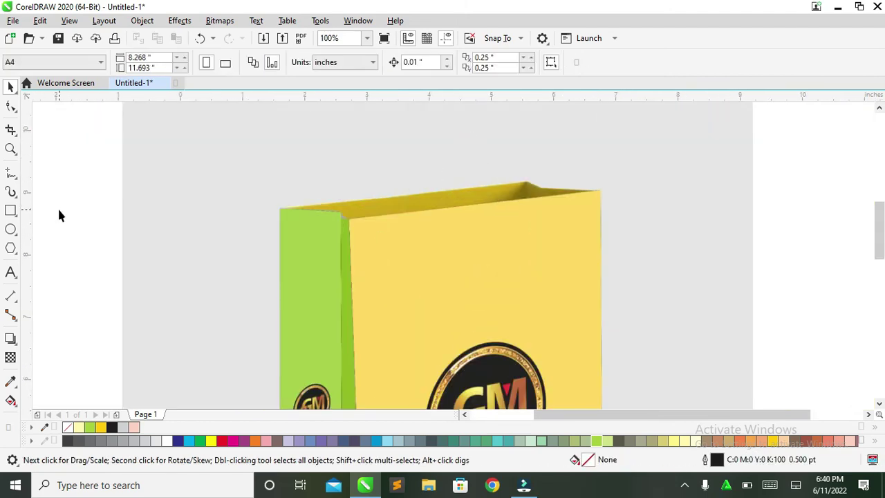
Step: Draw a freehand curved handle above the bag's top and give it a 2 pt outline
left_click(10, 173)
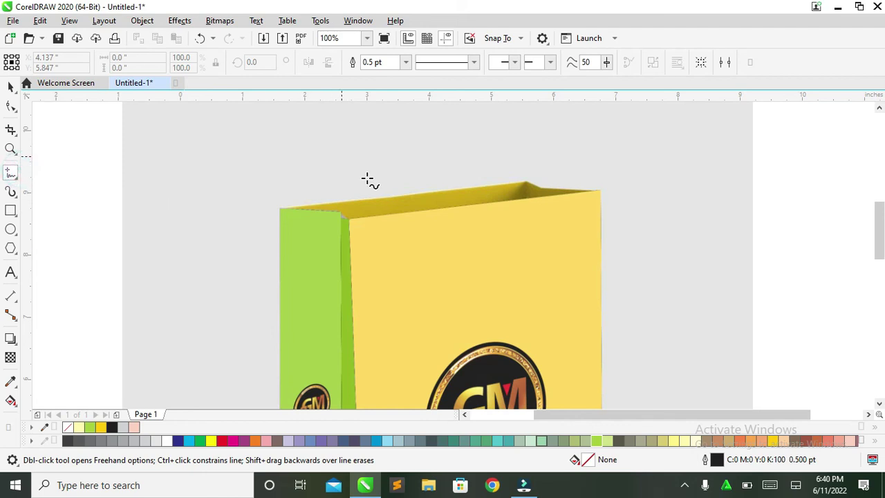
left_click_drag(413, 233, 407, 174)
left_click_drag(497, 233, 495, 229)
key("space")
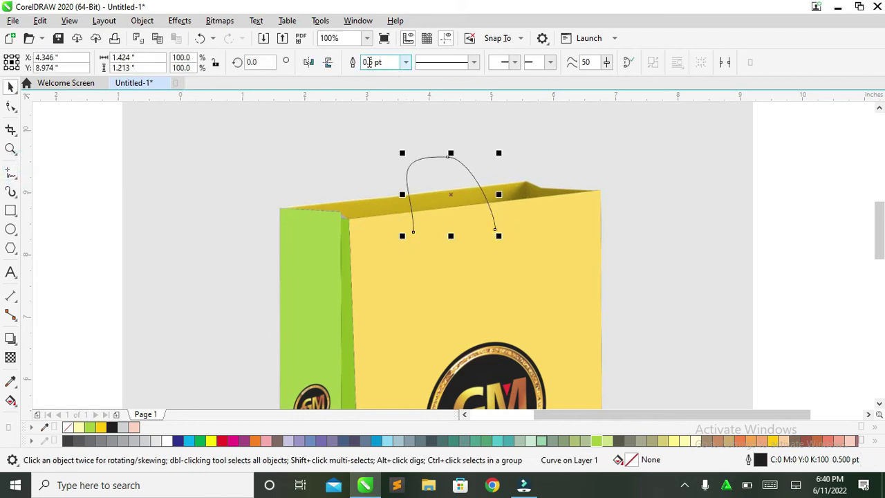
type("1")
key("Return")
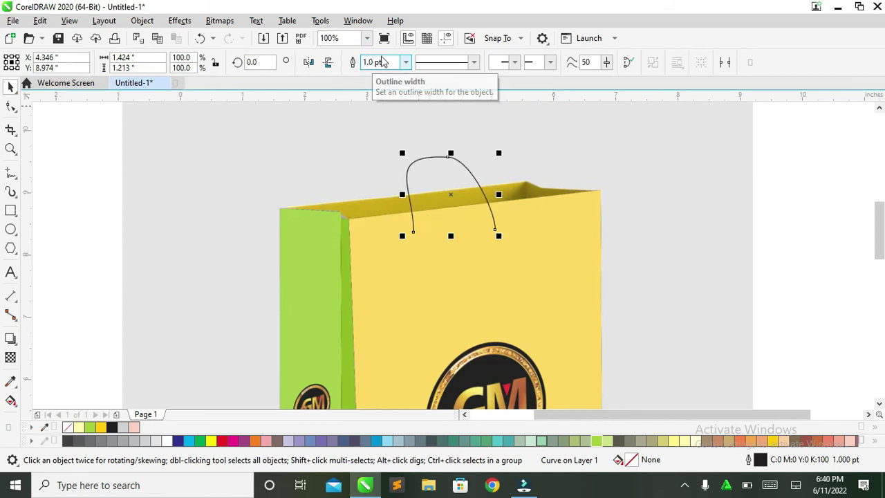
type("2")
key("Return")
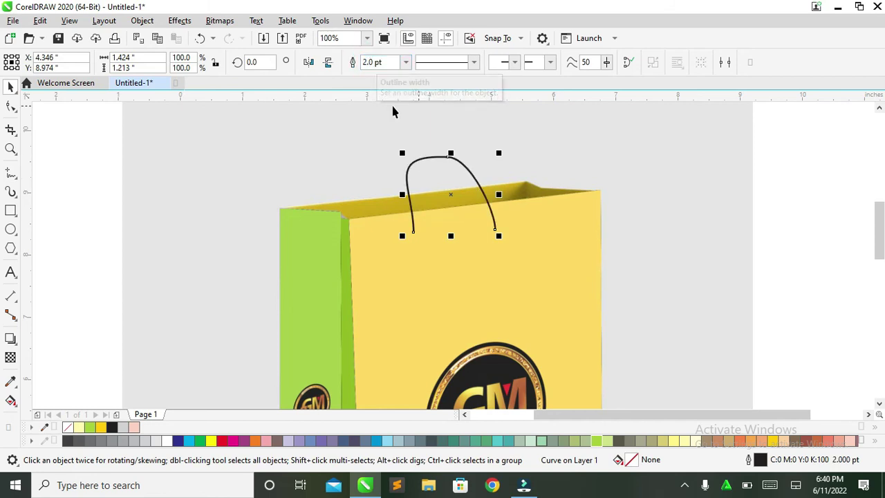
Step: Drop a copy of the handle beside the first to form the second handle
left_click_drag(423, 194, 411, 190)
right_click(412, 190)
scroll(419, 200, "up", 1)
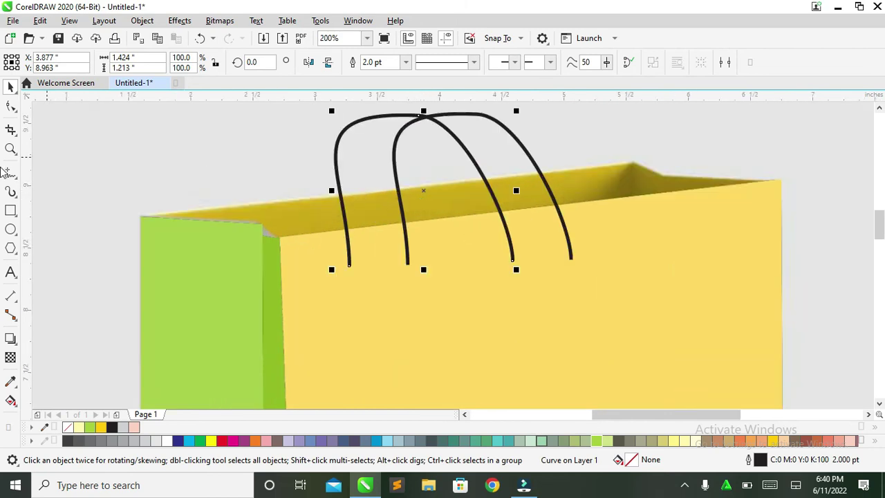
Step: Draw a rectangle over the handles' lower ends and rotate it to the bag's top edge
left_click(11, 209)
left_click_drag(294, 346, 542, 169)
key("space")
left_click(547, 181)
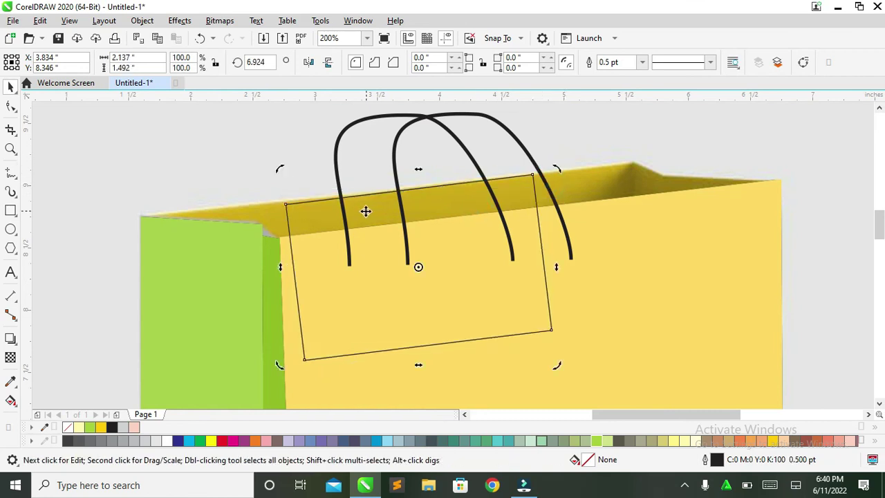
scroll(363, 209, "up", 2)
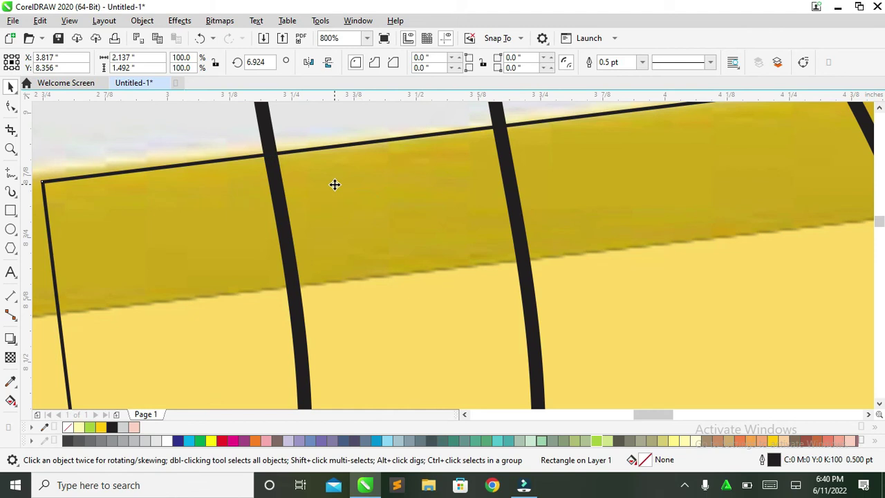
scroll(334, 184, "down", 2)
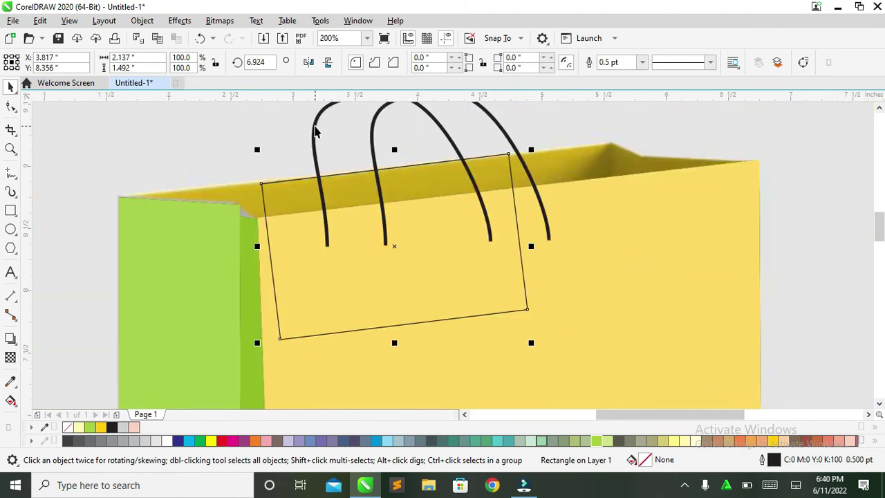
Step: Trim both handles with the rectangle, then delete the rectangle
left_click(315, 131, "shift")
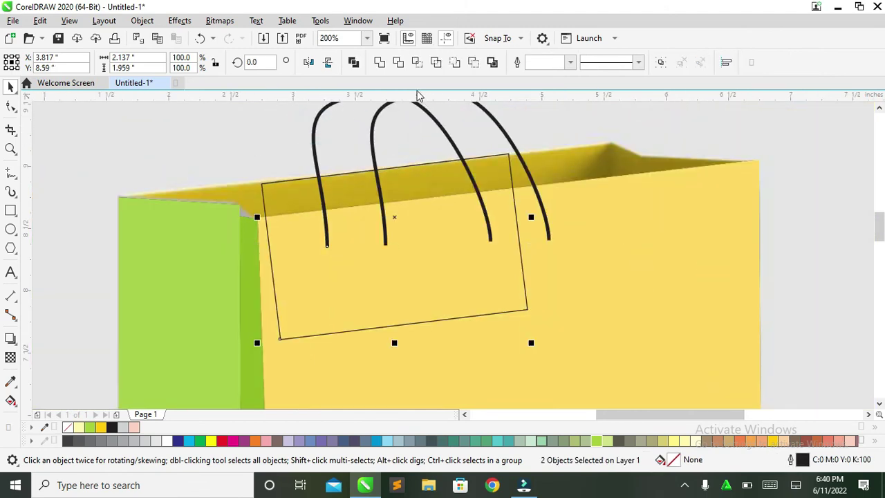
left_click(397, 63)
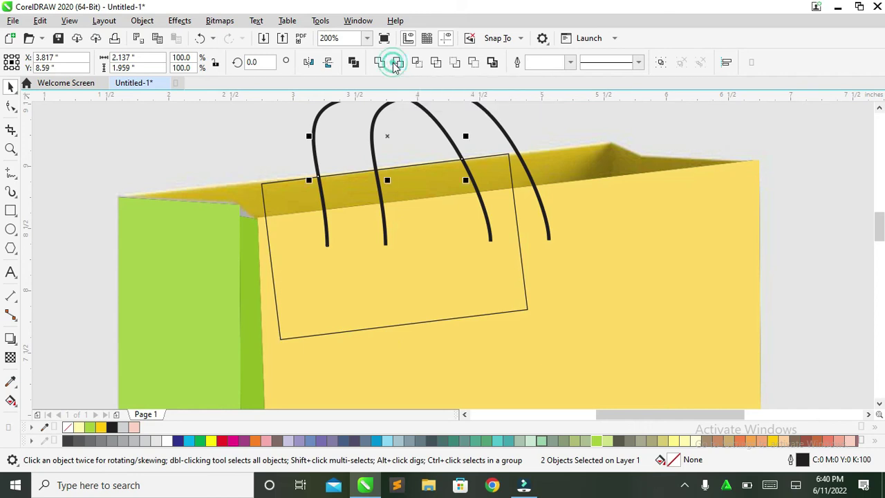
left_click(326, 277)
key("Delete")
scroll(405, 230, "down", 3)
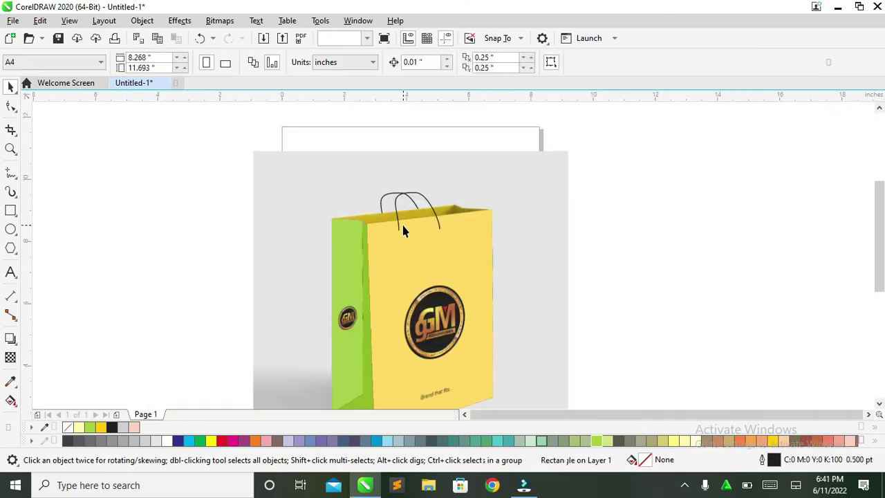
left_click(453, 218)
scroll(453, 219, "up", 2)
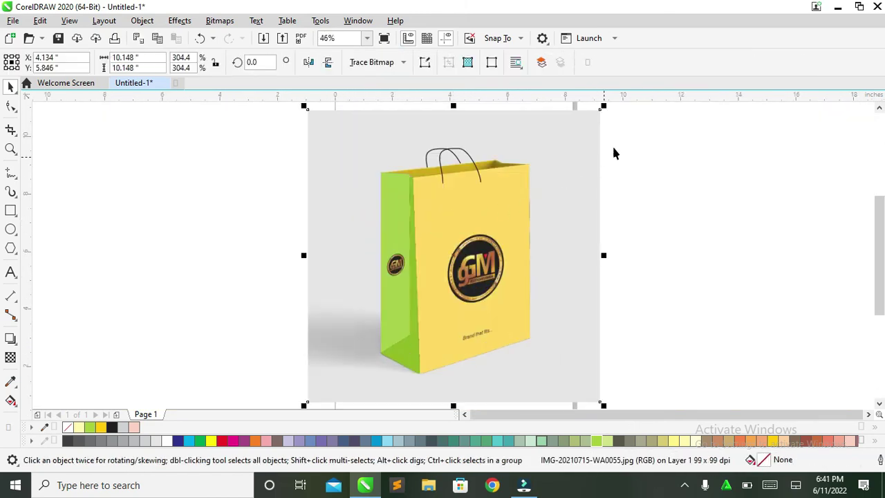